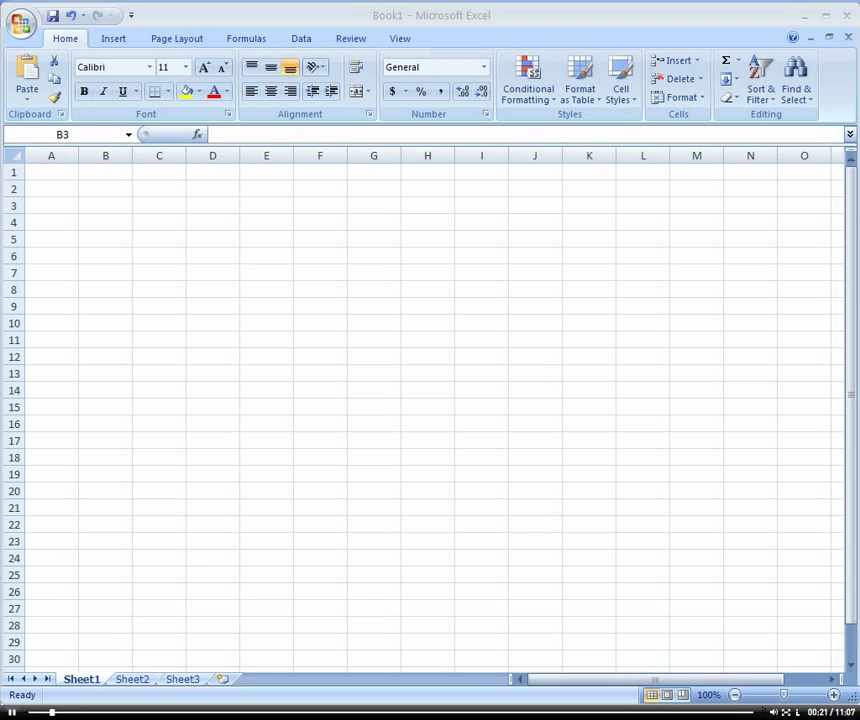
# Step: Select cell B3, and open the ODBC Data Source Administrator from the Control Panel's Administrative Tools on its file data sources
pyautogui.click(91, 205)
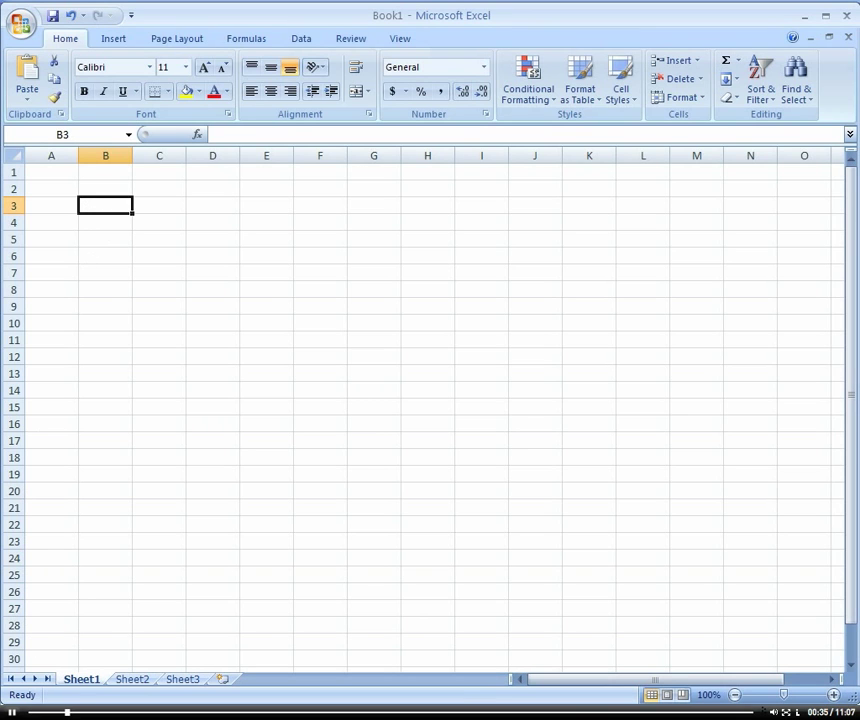
pyautogui.press('super')
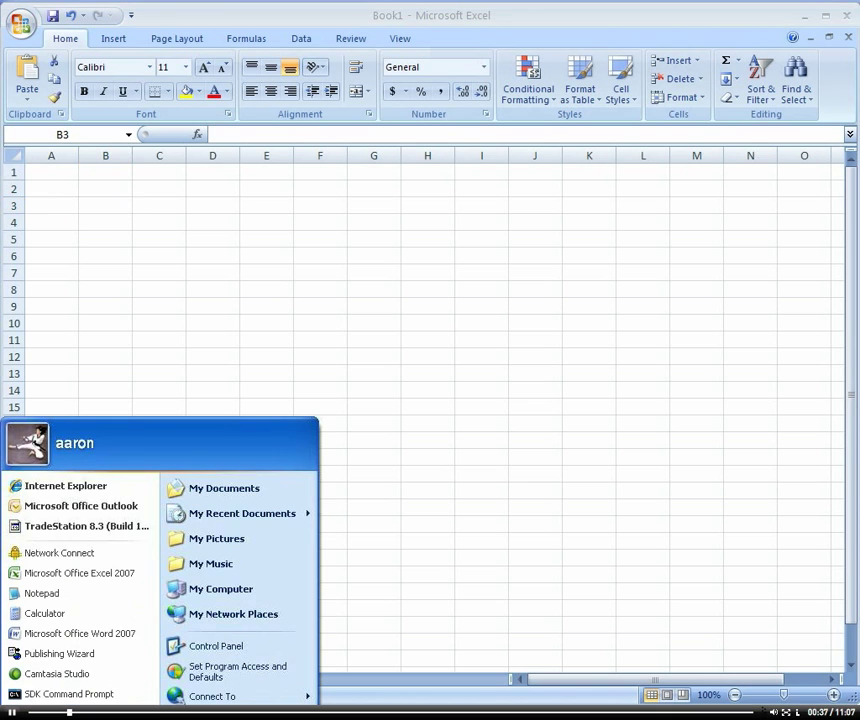
pyautogui.click(225, 652)
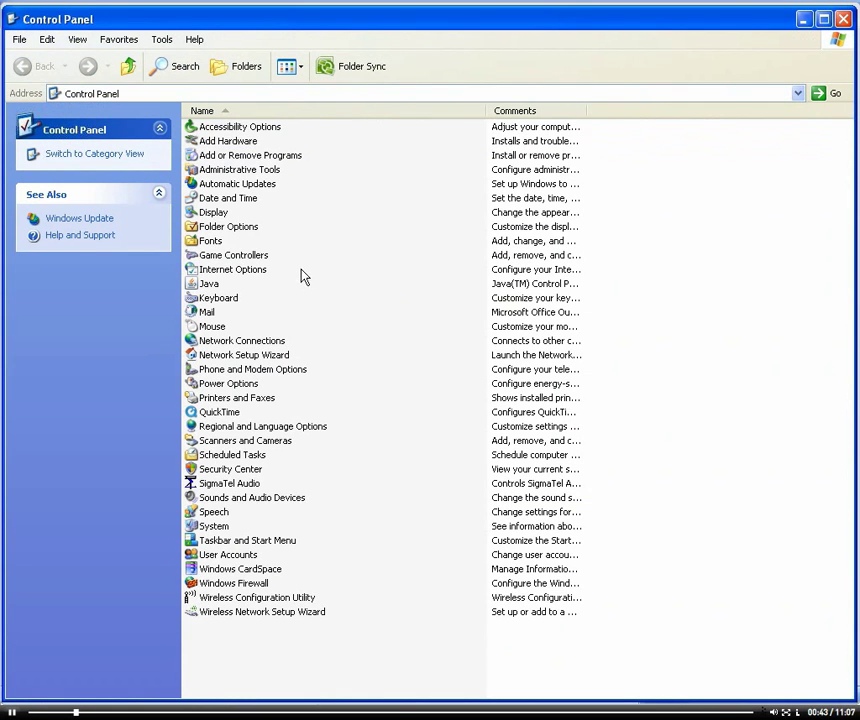
pyautogui.doubleClick(258, 172)
pyautogui.doubleClick(250, 158)
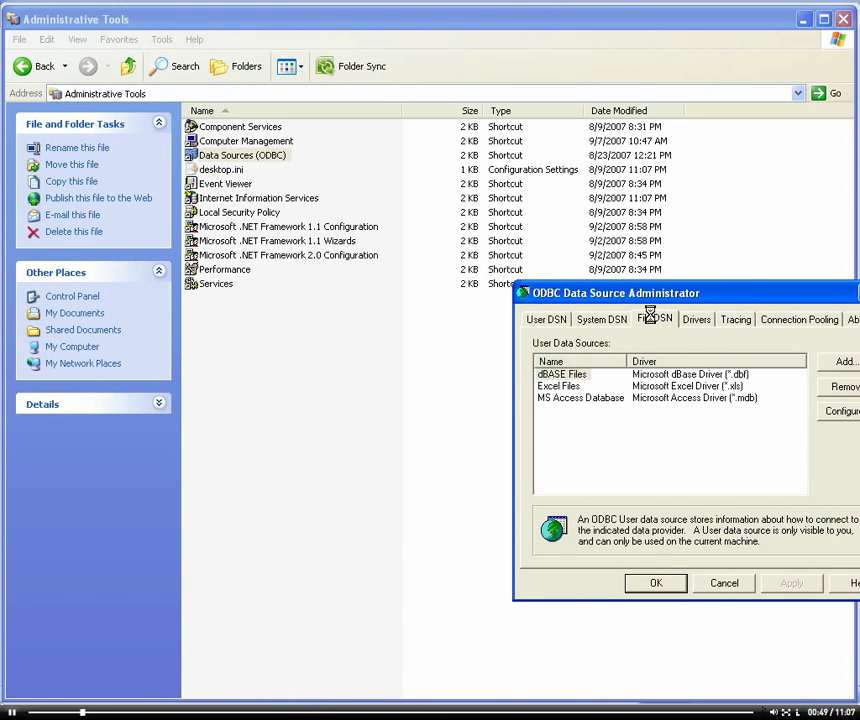
pyautogui.click(652, 318)
pyautogui.moveTo(661, 299); pyautogui.dragTo(378, 190)
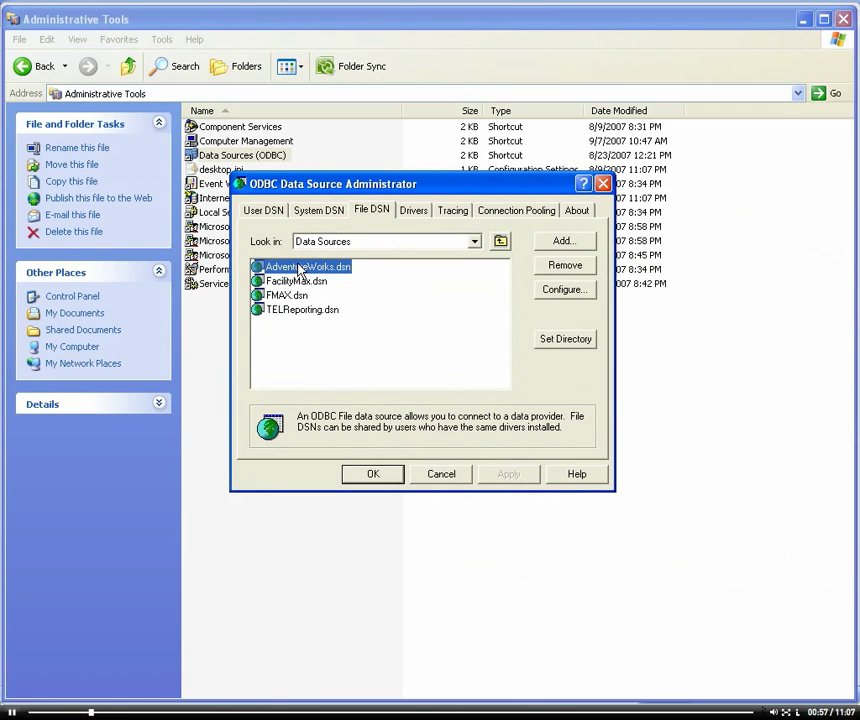
# Step: Start configuring the AdventureWorks.dsn file data source and choose this computer's named SQL Server as the server to connect to
pyautogui.click(549, 293)
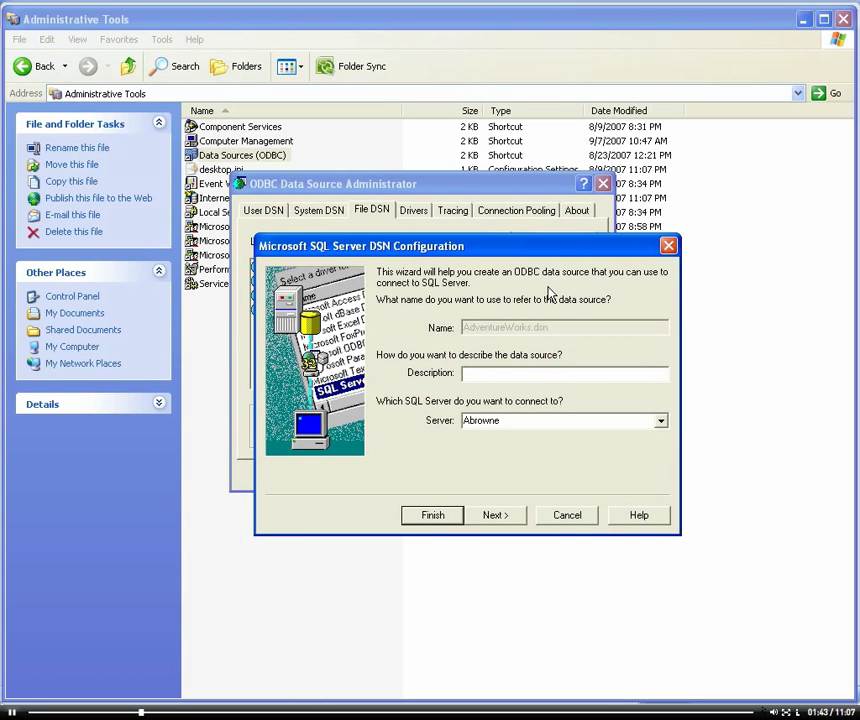
pyautogui.click(566, 515)
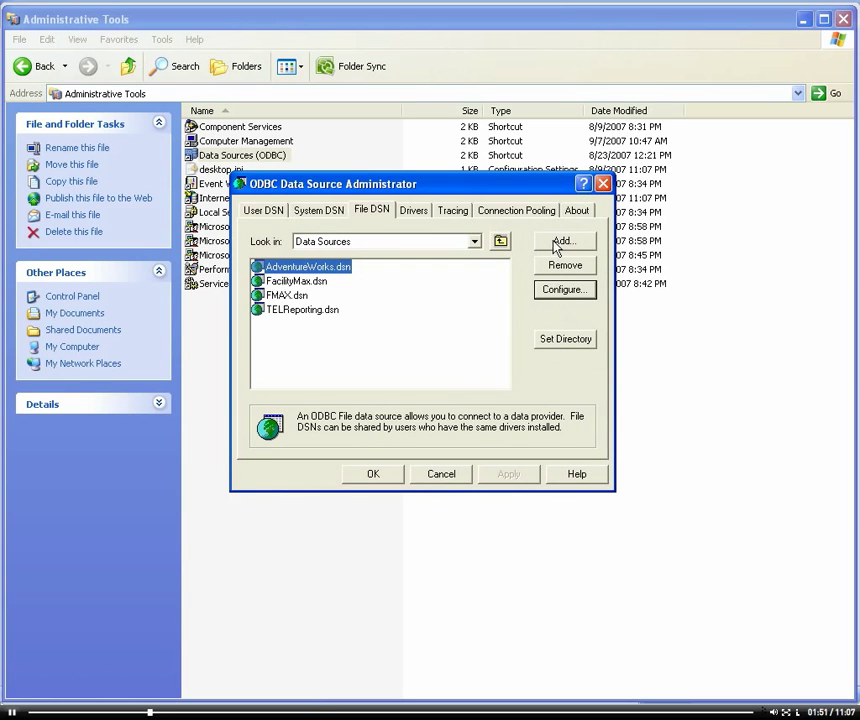
pyautogui.click(565, 292)
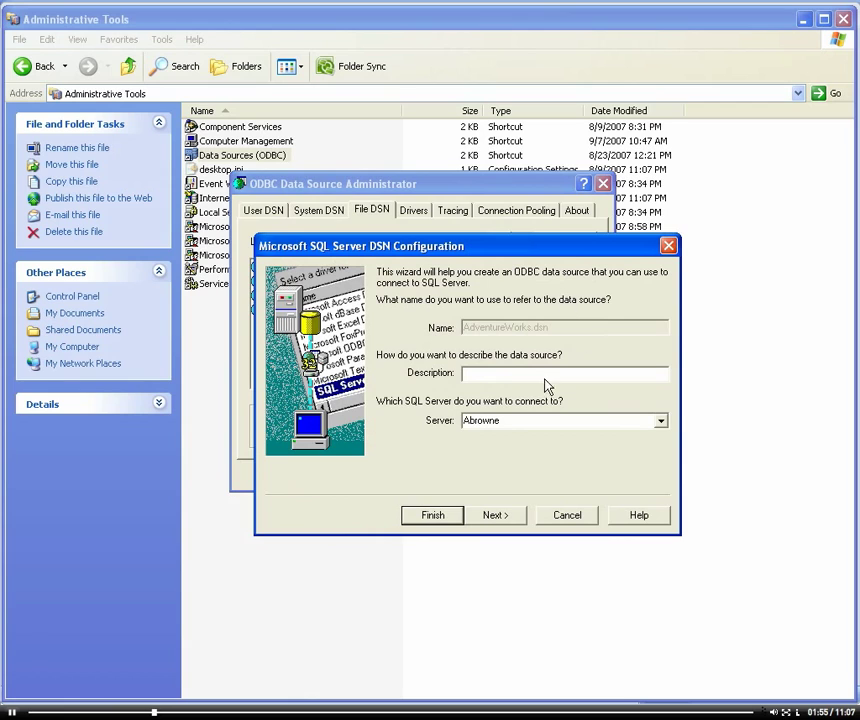
pyautogui.click(660, 420)
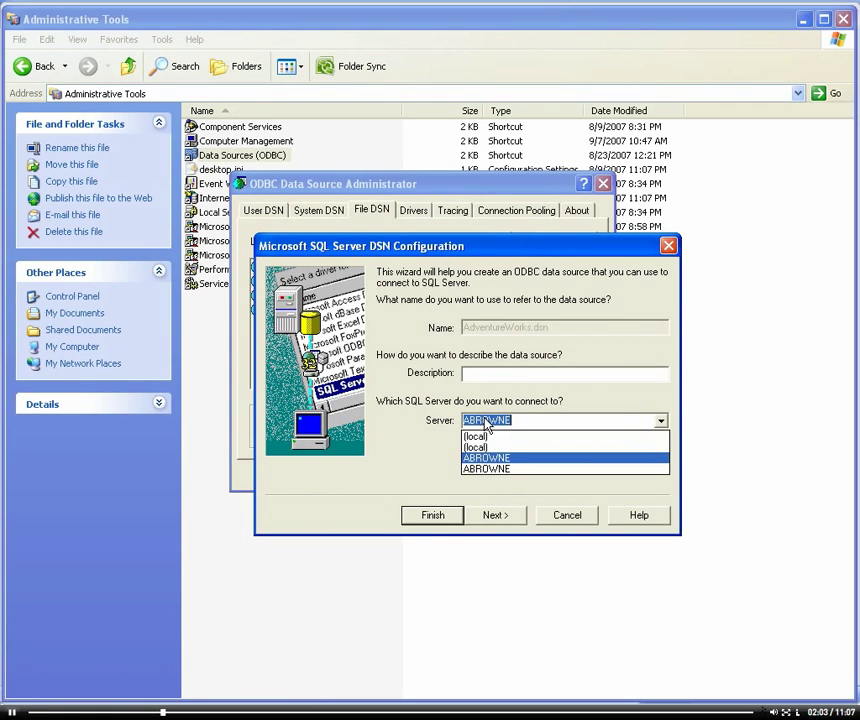
pyautogui.click(489, 459)
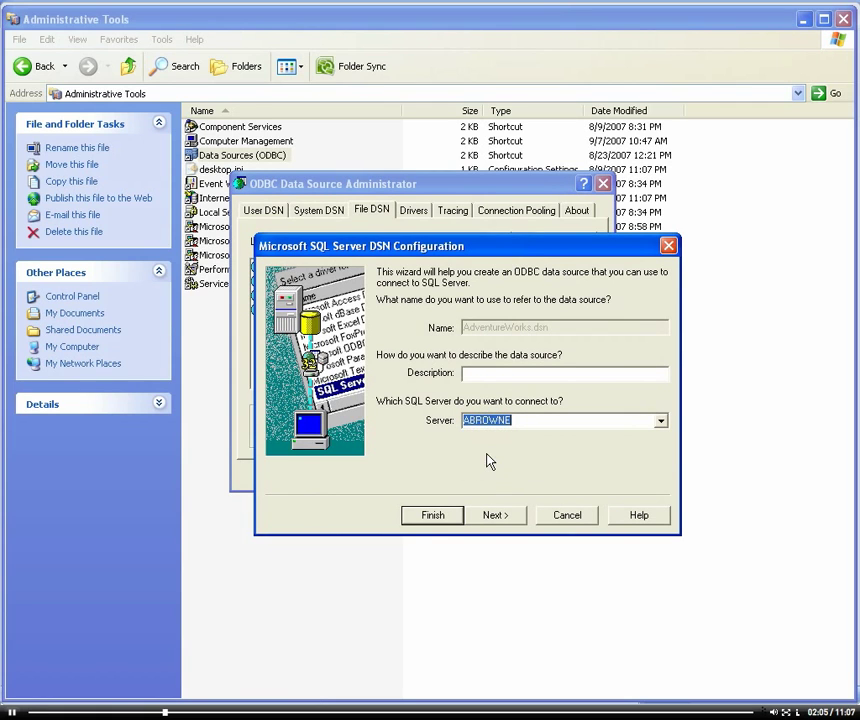
pyautogui.click(490, 516)
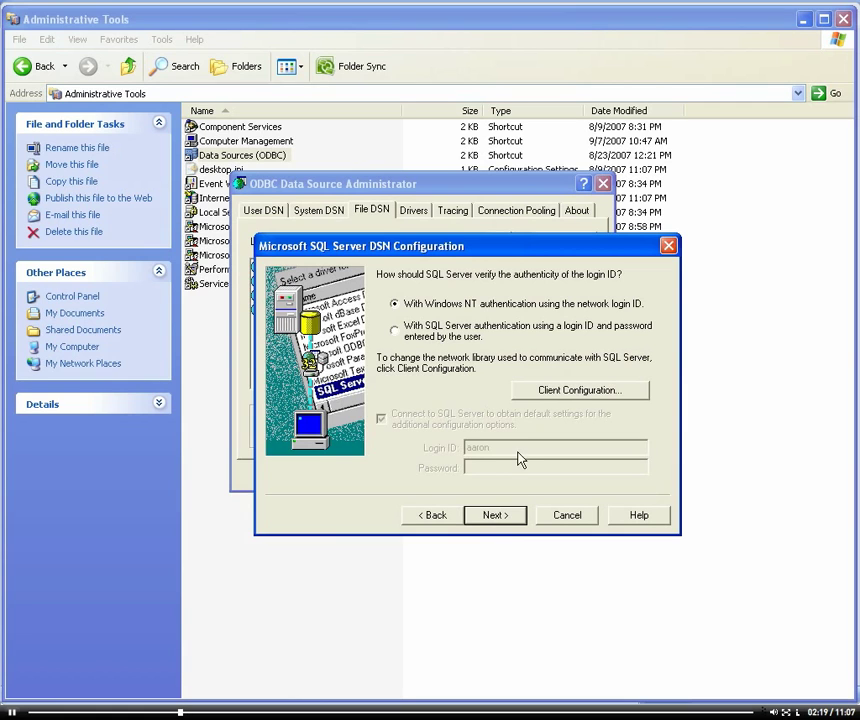
# Step: Keep Windows NT authentication, AdventureWorks as the default database and the remaining default options, and finish the data source configuration
pyautogui.click(500, 518)
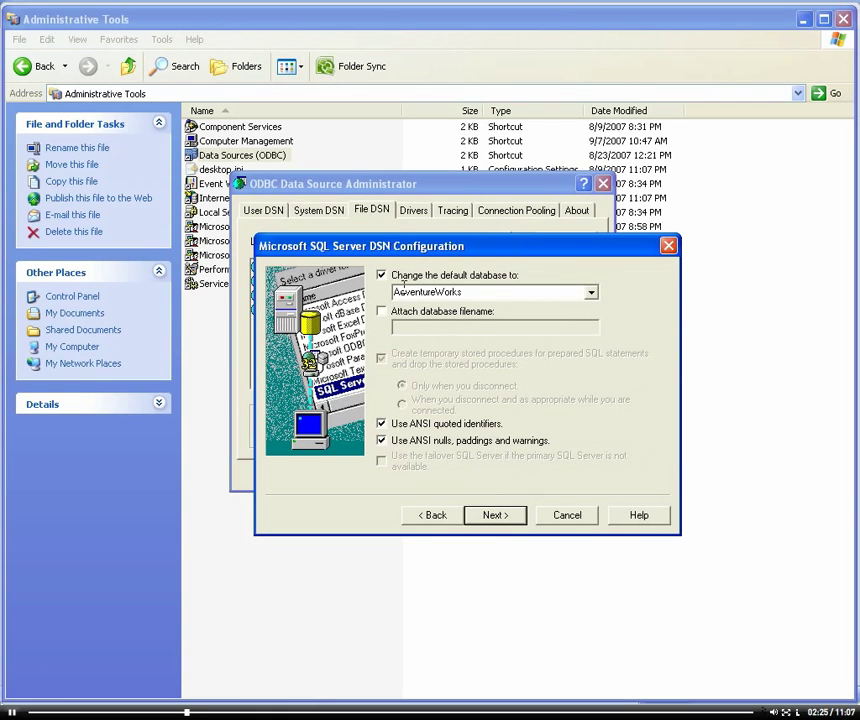
pyautogui.click(497, 515)
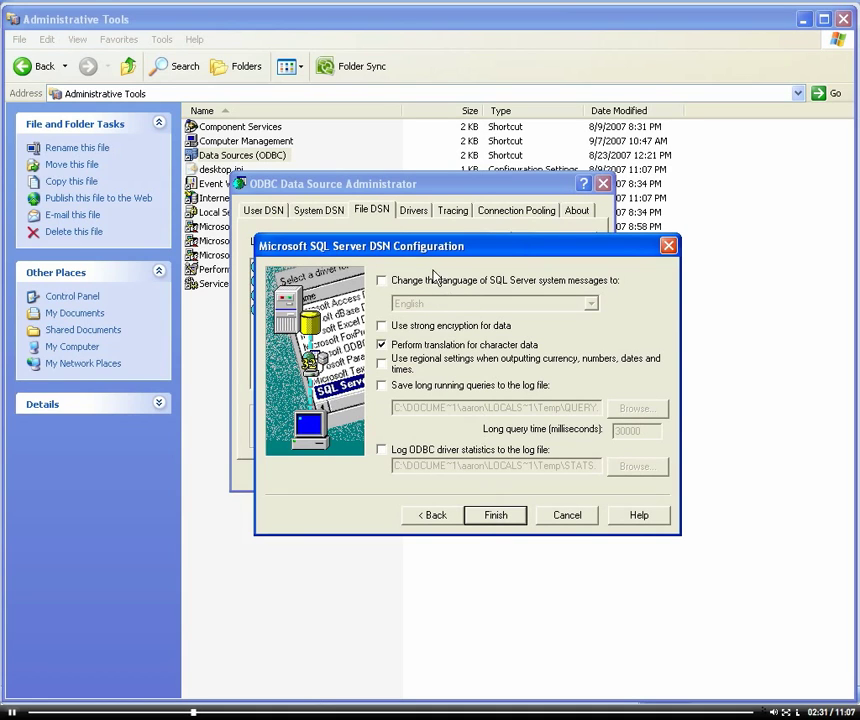
pyautogui.click(496, 516)
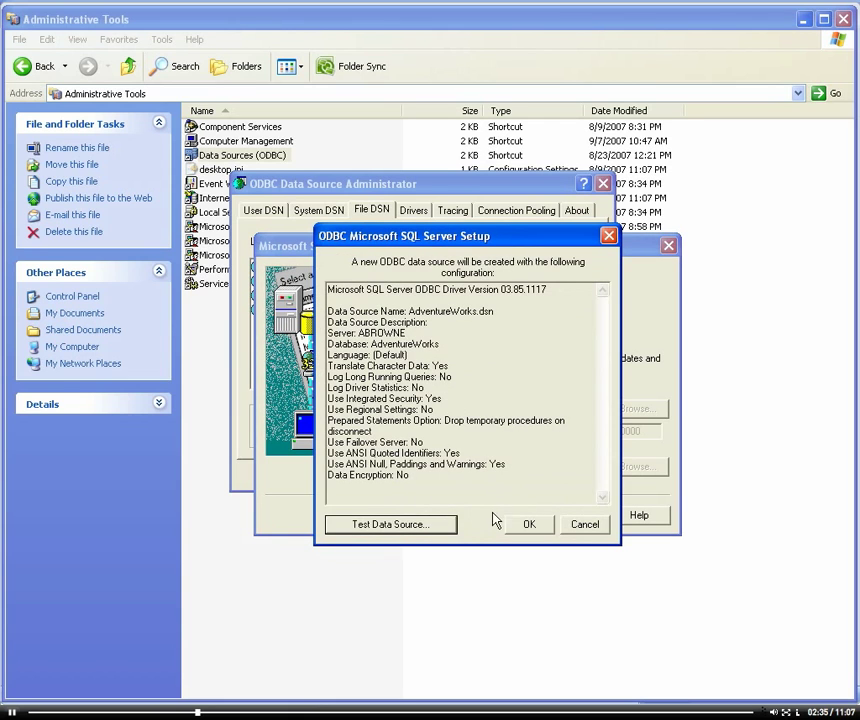
# Step: Test the AdventureWorks data source connection, accept the configuration and close the ODBC Data Source Administrator
pyautogui.click(411, 525)
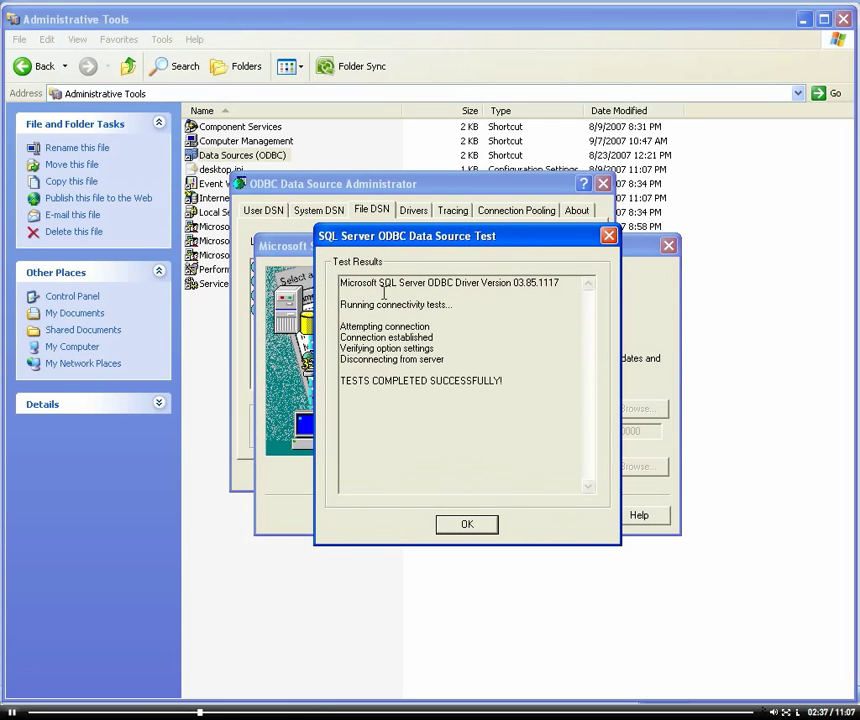
pyautogui.click(468, 528)
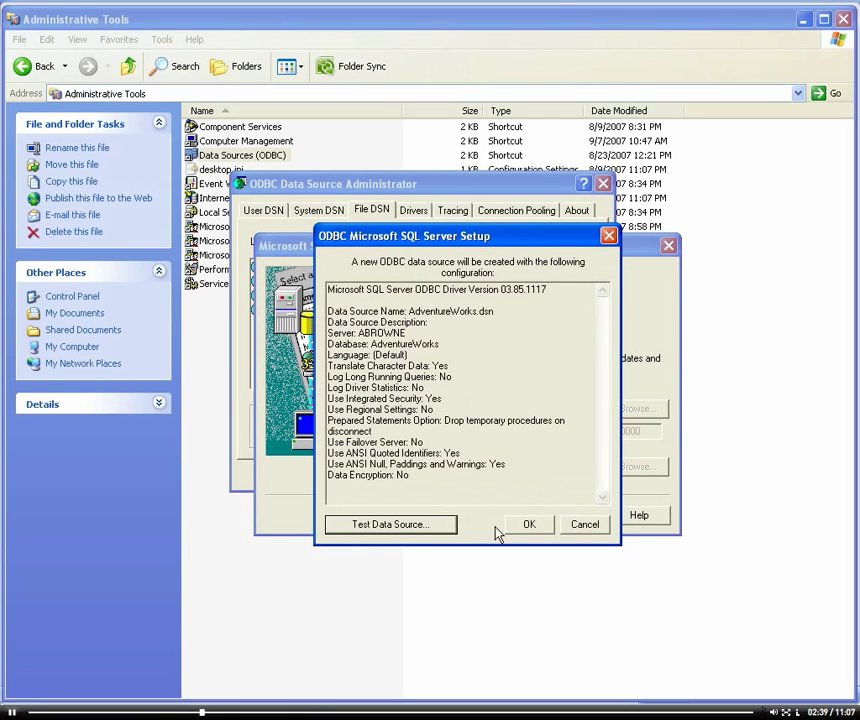
pyautogui.click(512, 532)
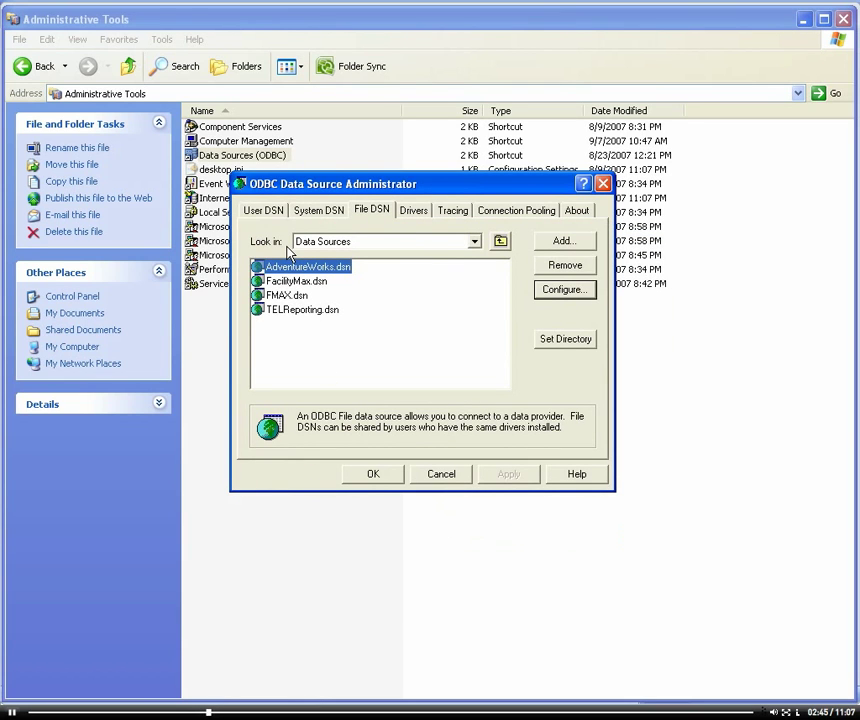
pyautogui.click(383, 475)
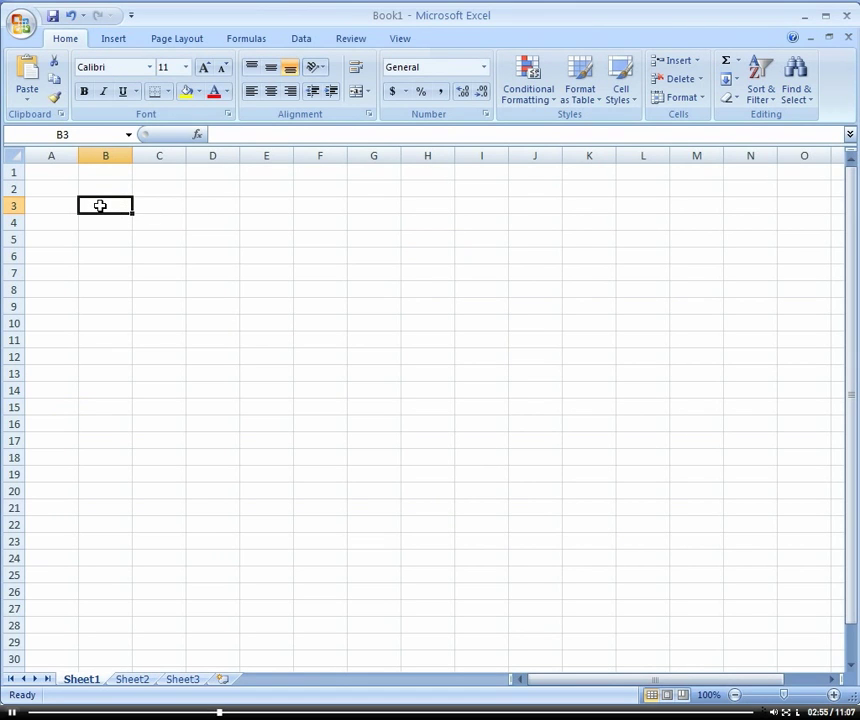
# Step: Start a PivotTable from an external data source, using the AdventureWorks connection file on this computer
pyautogui.click(114, 40)
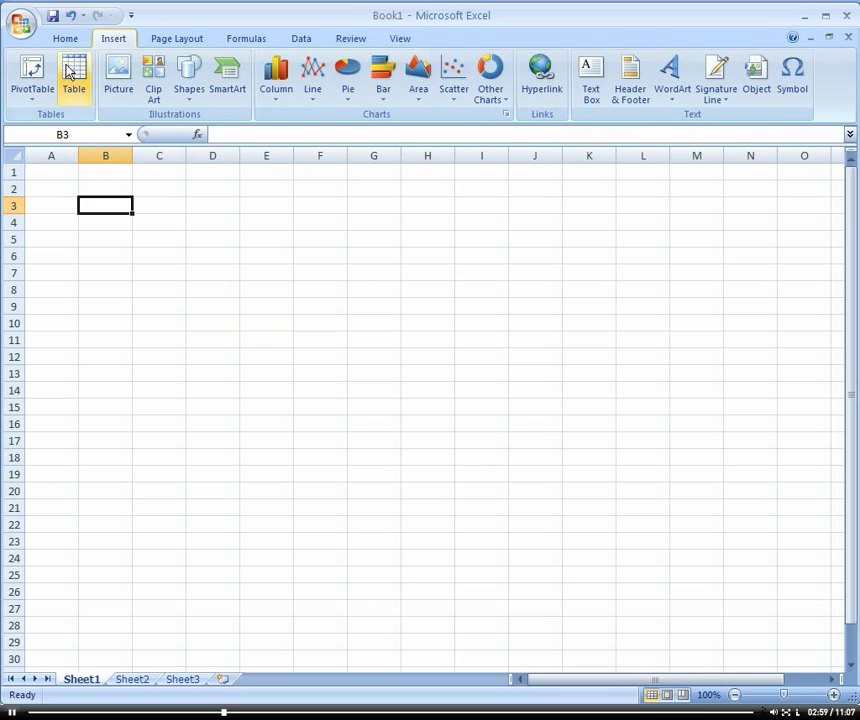
pyautogui.click(31, 97)
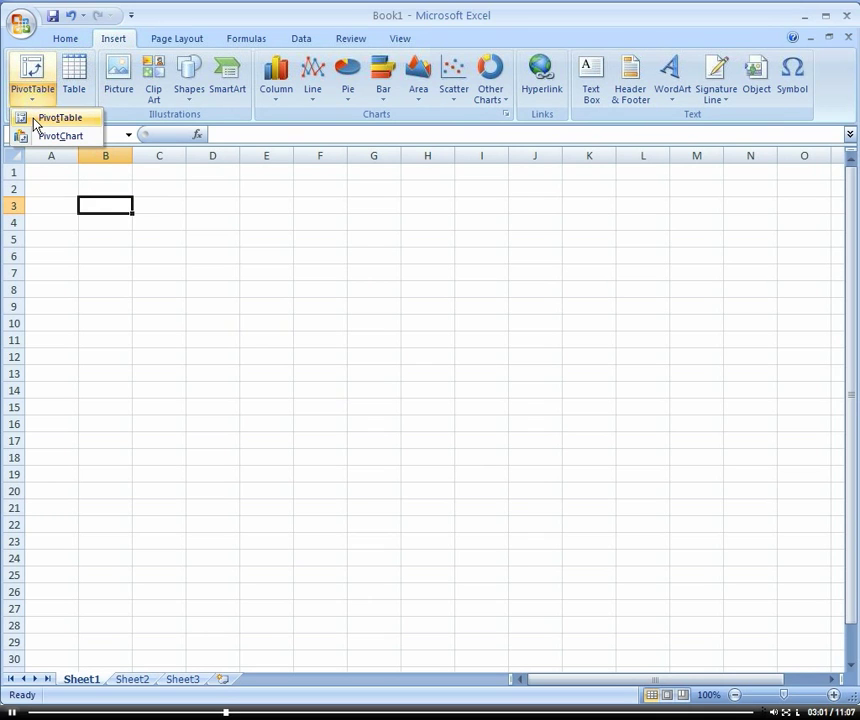
pyautogui.click(35, 120)
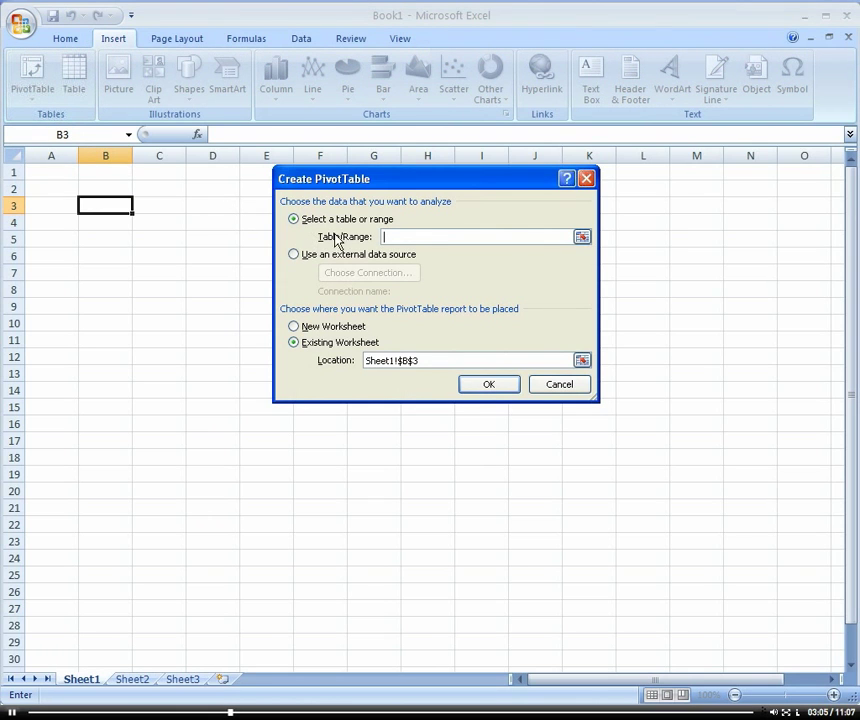
pyautogui.click(294, 256)
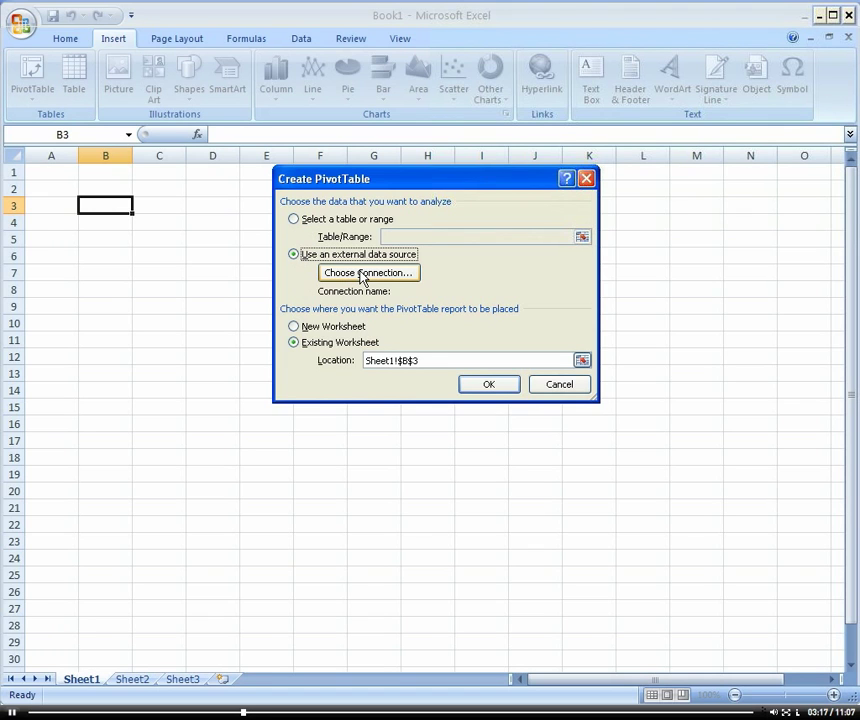
pyautogui.click(361, 277)
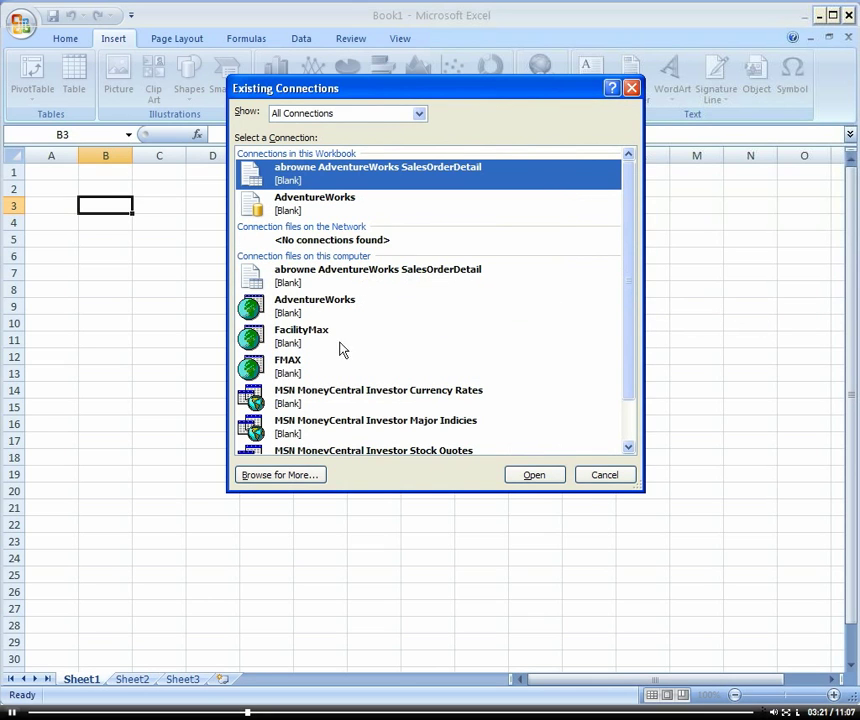
pyautogui.click(325, 308)
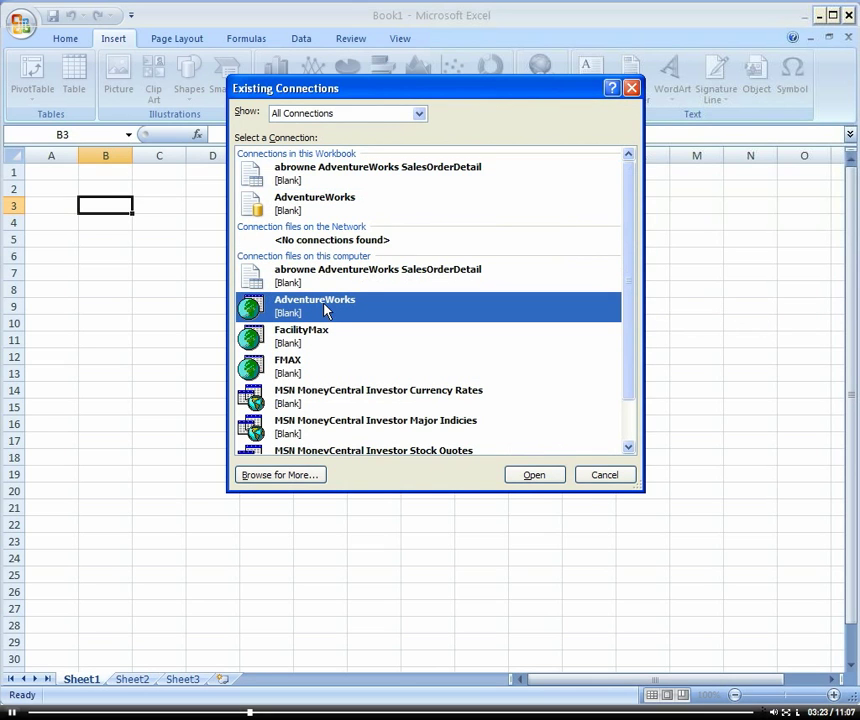
pyautogui.click(521, 478)
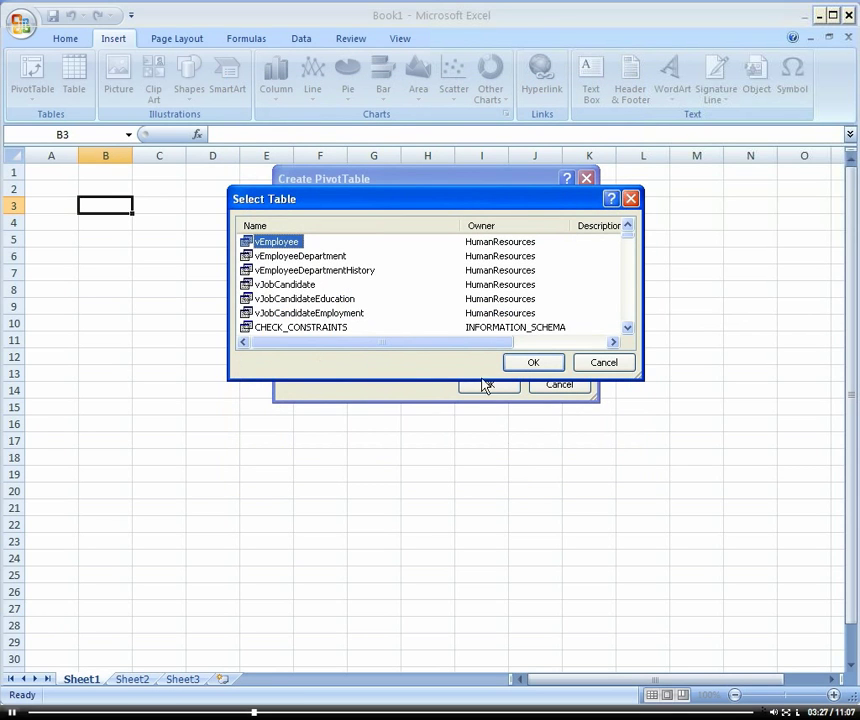
# Step: Choose the Sales table SalesOrderHeader as the source and create the PivotTable at Sheet1 cell B3
pyautogui.click(628, 330)
pyautogui.click(628, 330)
pyautogui.click(628, 330)
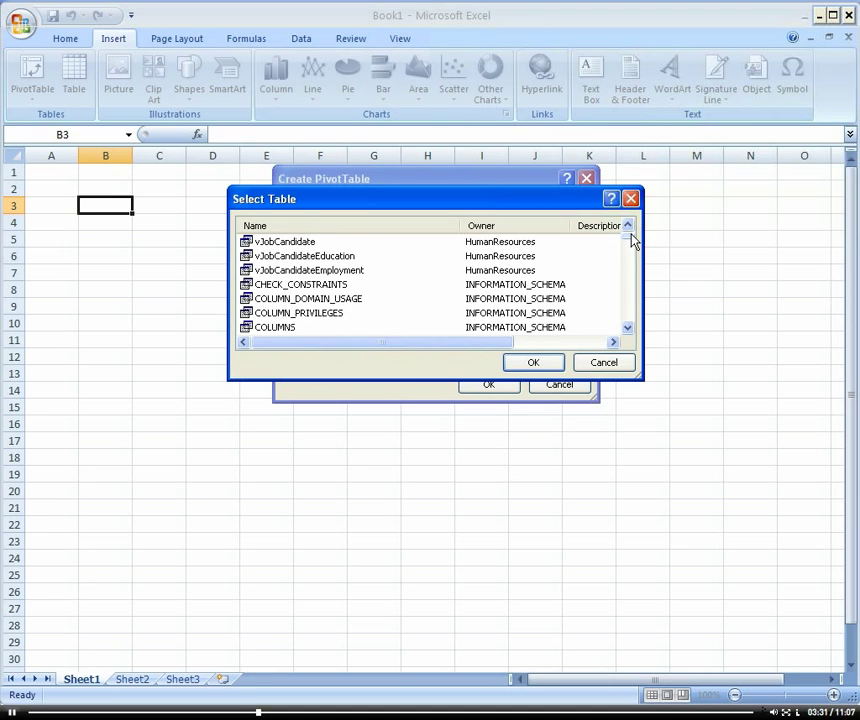
pyautogui.moveTo(632, 240); pyautogui.dragTo(632, 286)
pyautogui.click(336, 284)
pyautogui.moveTo(641, 378); pyautogui.dragTo(740, 590)
pyautogui.scroll(-2, 726, 420)
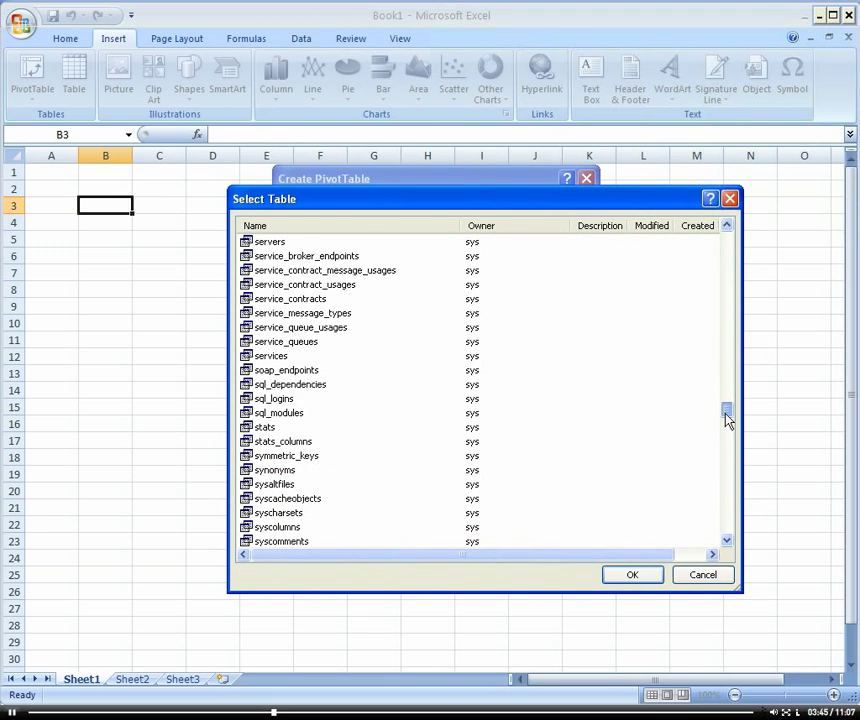
pyautogui.moveTo(727, 420); pyautogui.dragTo(735, 520)
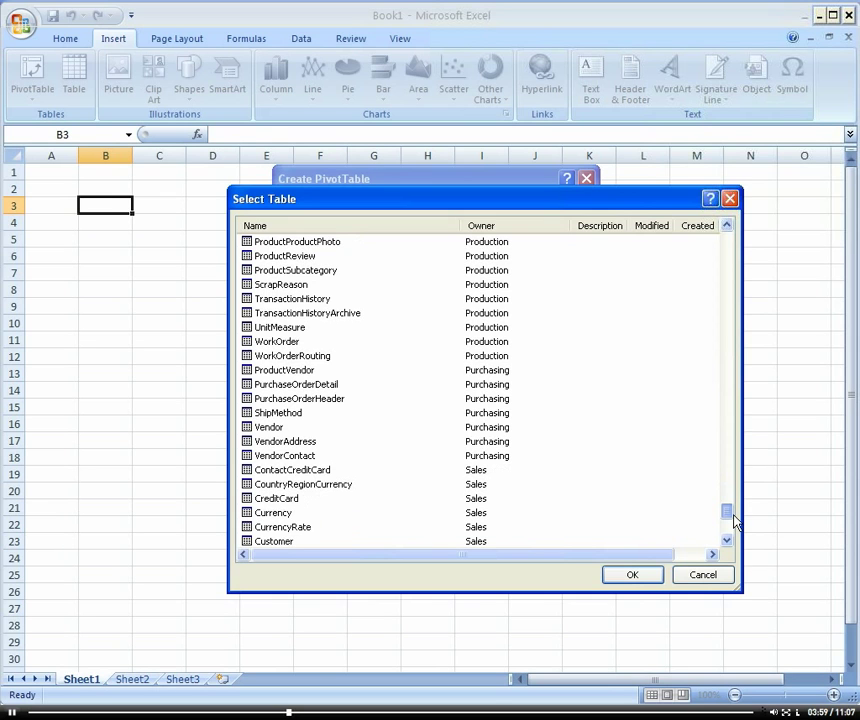
pyautogui.moveTo(735, 520); pyautogui.dragTo(730, 533)
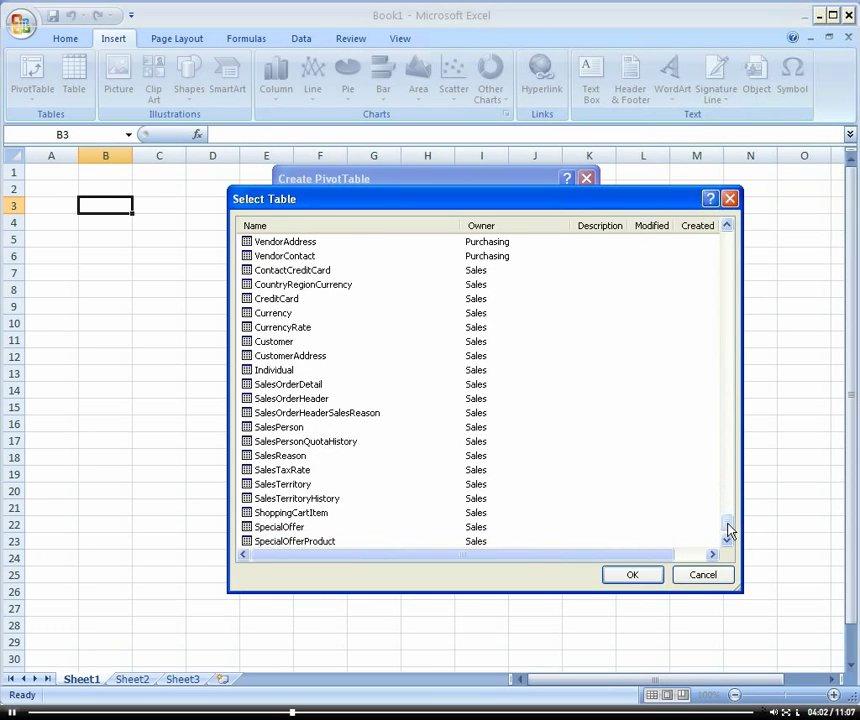
pyautogui.click(296, 400)
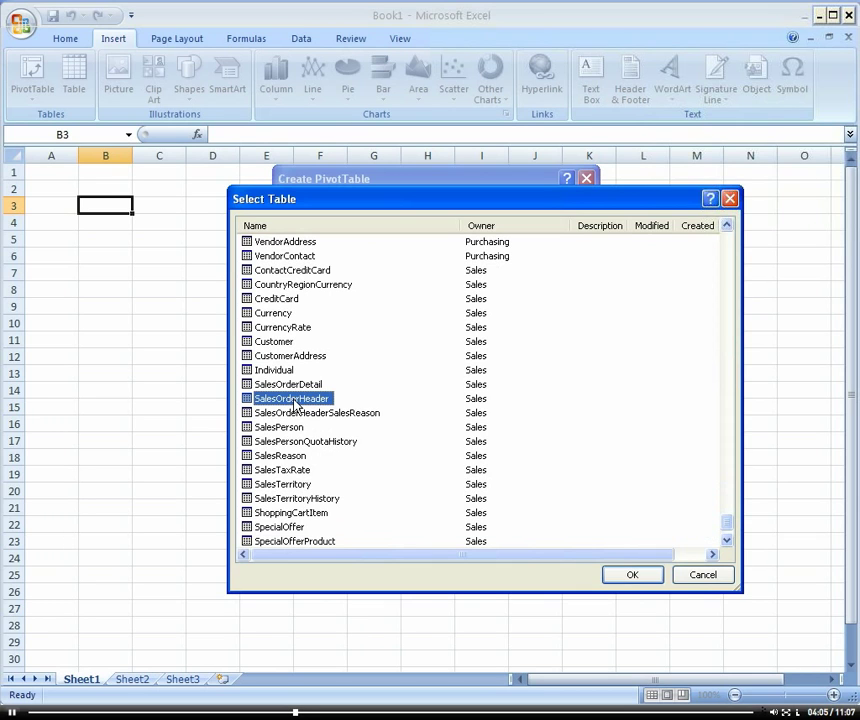
pyautogui.click(628, 578)
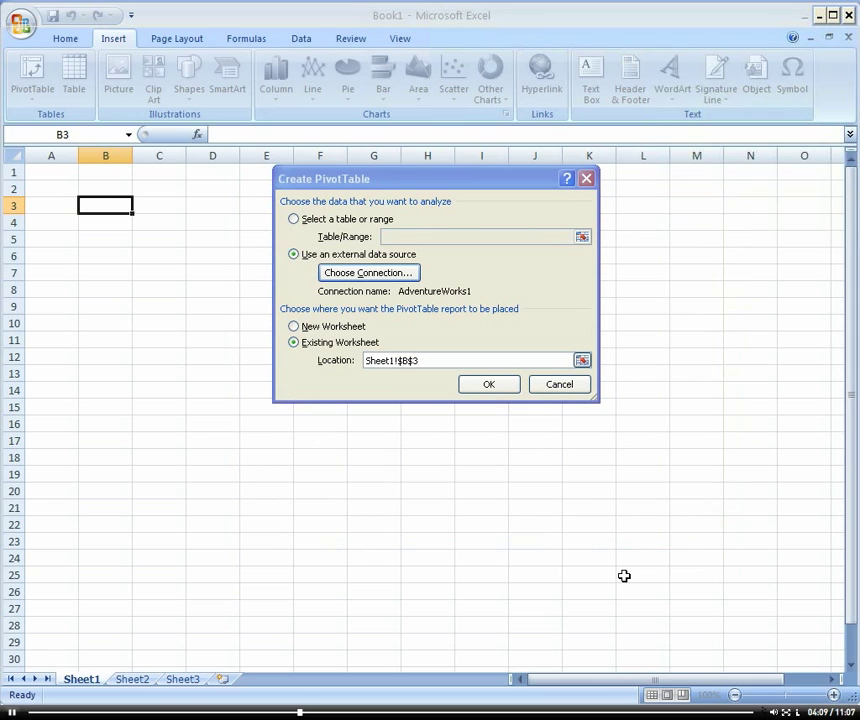
pyautogui.click(489, 386)
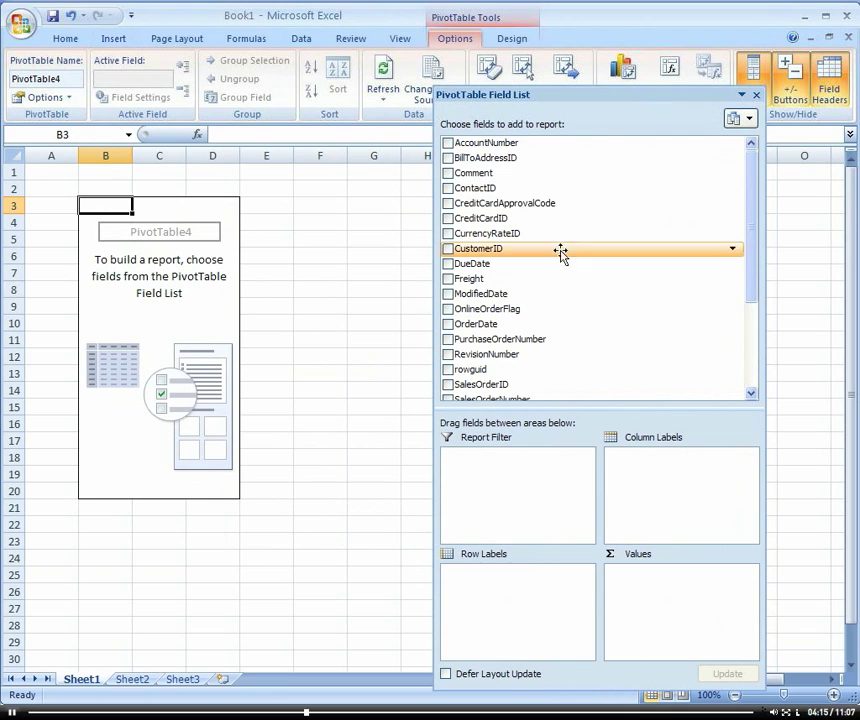
# Step: Move the PivotTable Field List aside and add the AccountNumber field to the row labels
pyautogui.doubleClick(558, 100)
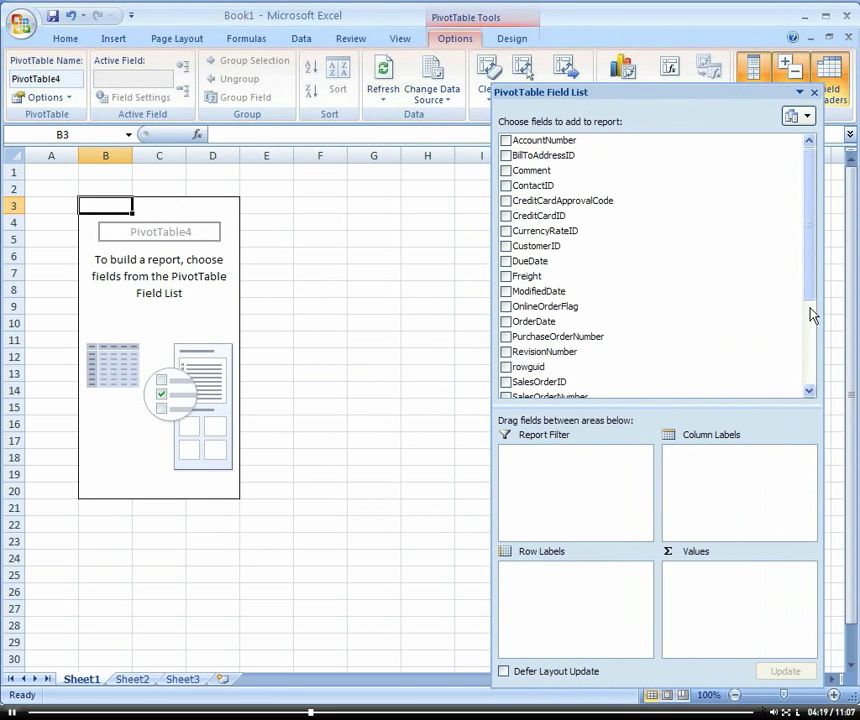
pyautogui.scroll(-1, 812, 303)
pyautogui.moveTo(812, 303)
pyautogui.mouseDown()
pyautogui.moveTo(808, 386)
pyautogui.moveTo(802, 290)
pyautogui.mouseUp()
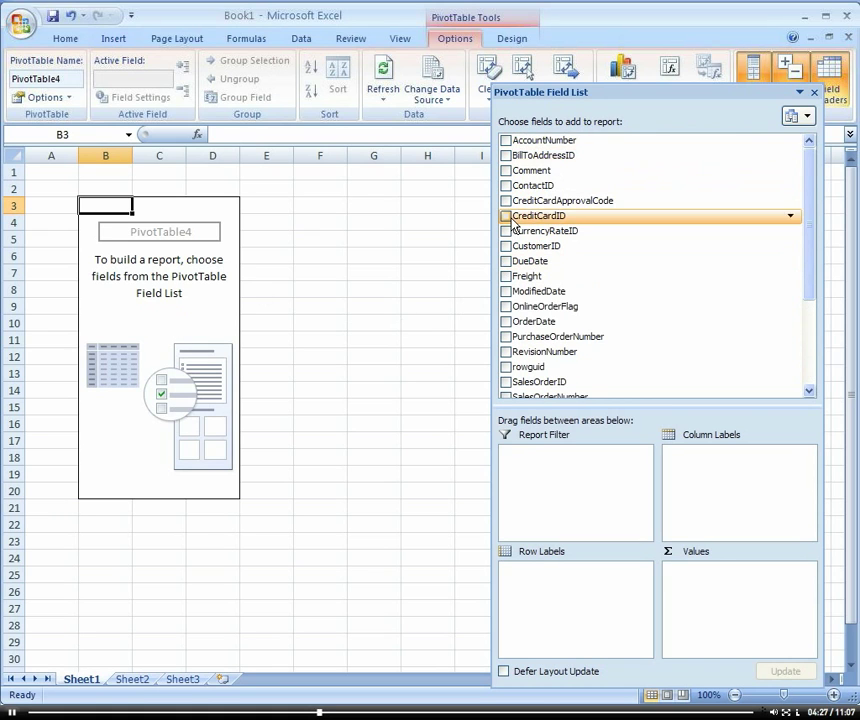
pyautogui.moveTo(518, 148); pyautogui.dragTo(568, 592)
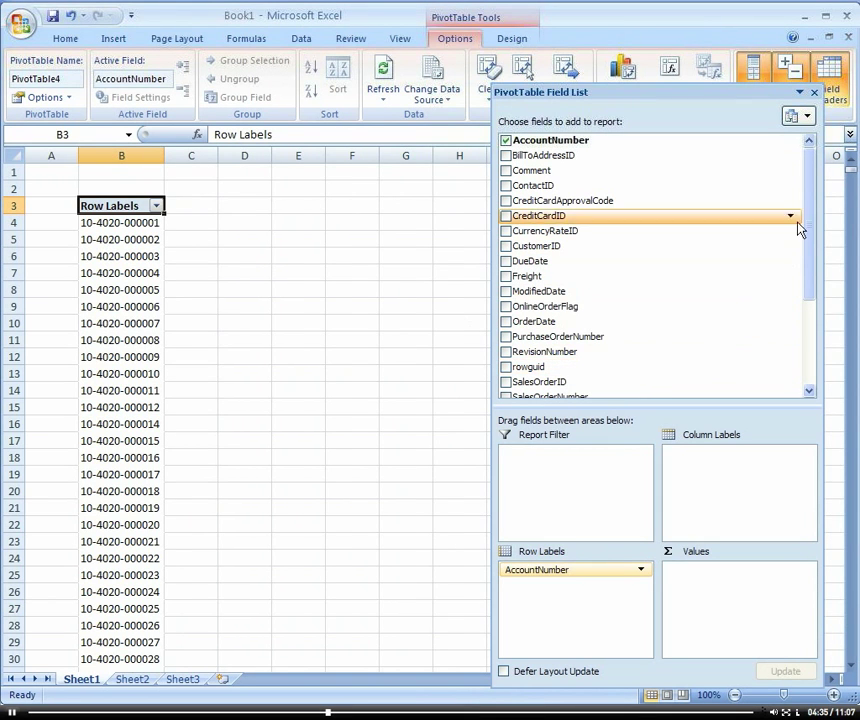
# Step: Add the SubTotal field to the PivotTable's values and check the sums listed per account number
pyautogui.moveTo(806, 176); pyautogui.dragTo(814, 150)
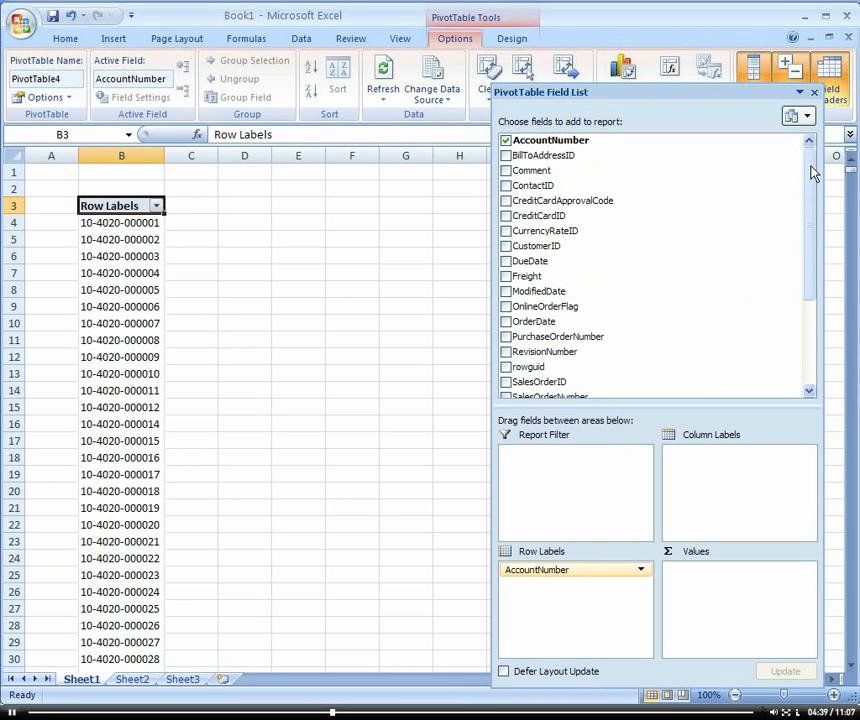
pyautogui.moveTo(812, 173); pyautogui.dragTo(808, 252)
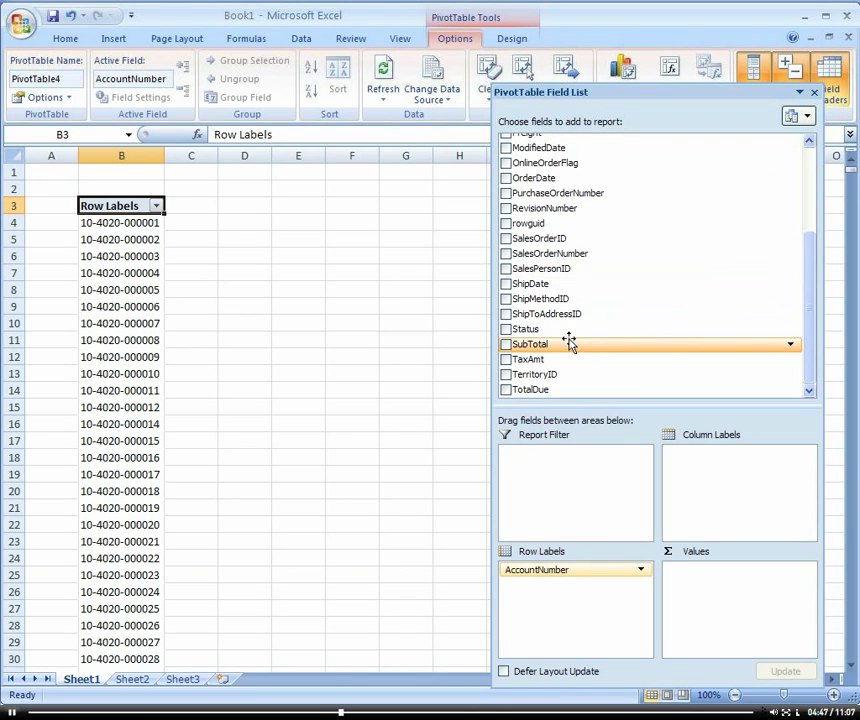
pyautogui.moveTo(556, 345); pyautogui.dragTo(706, 590)
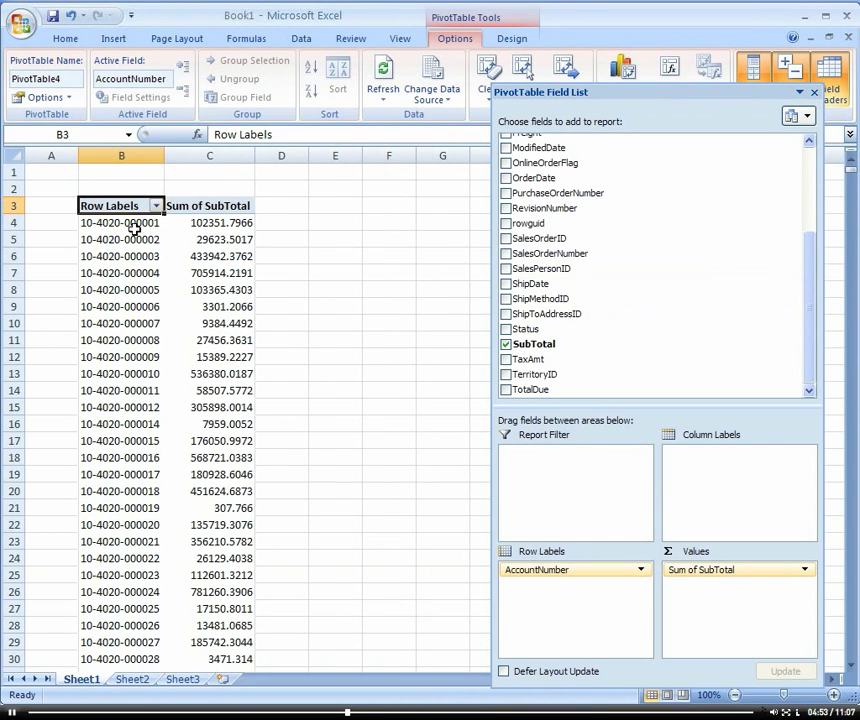
pyautogui.click(224, 227)
pyautogui.click(222, 355)
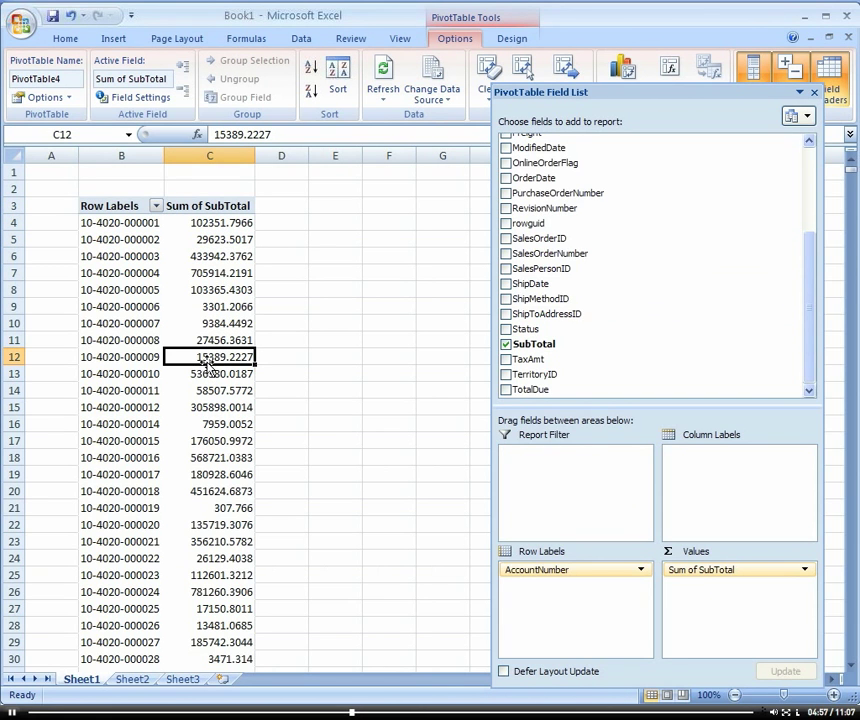
pyautogui.moveTo(806, 310); pyautogui.dragTo(812, 221)
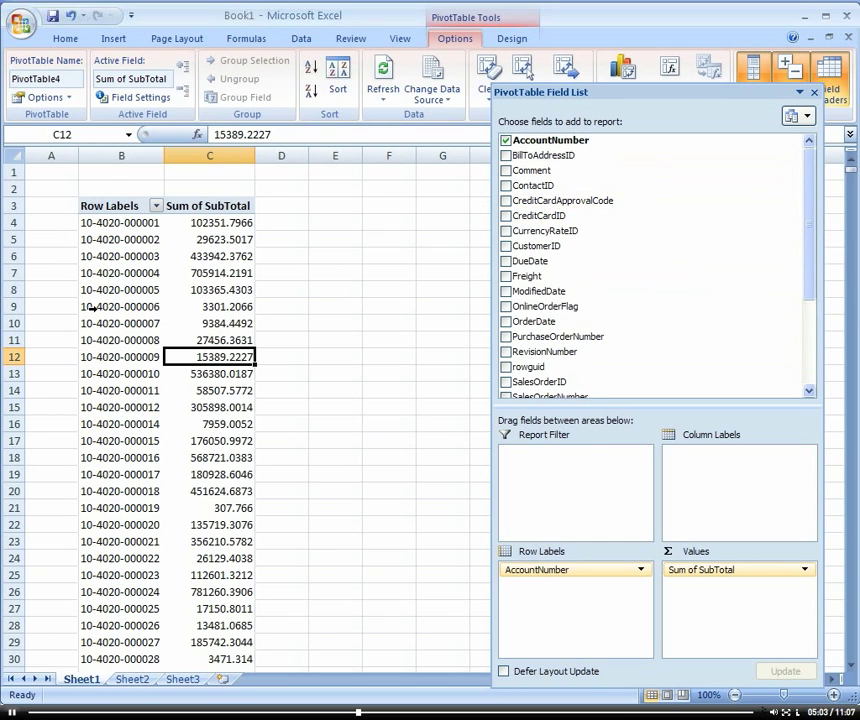
pyautogui.click(187, 256)
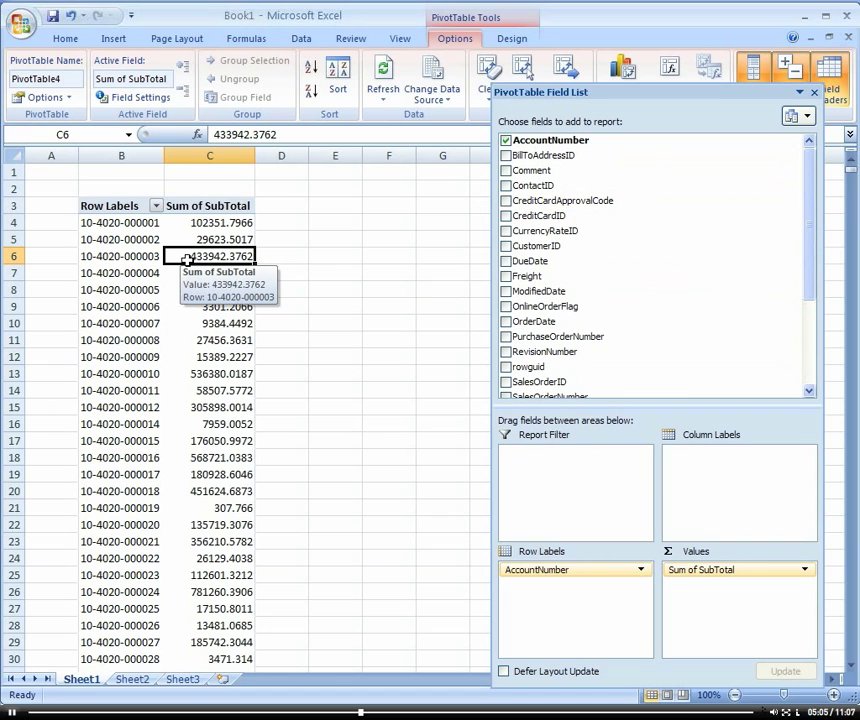
# Step: Open the definition in the PivotTable's connection properties and start editing the query behind its command text
pyautogui.click(438, 103)
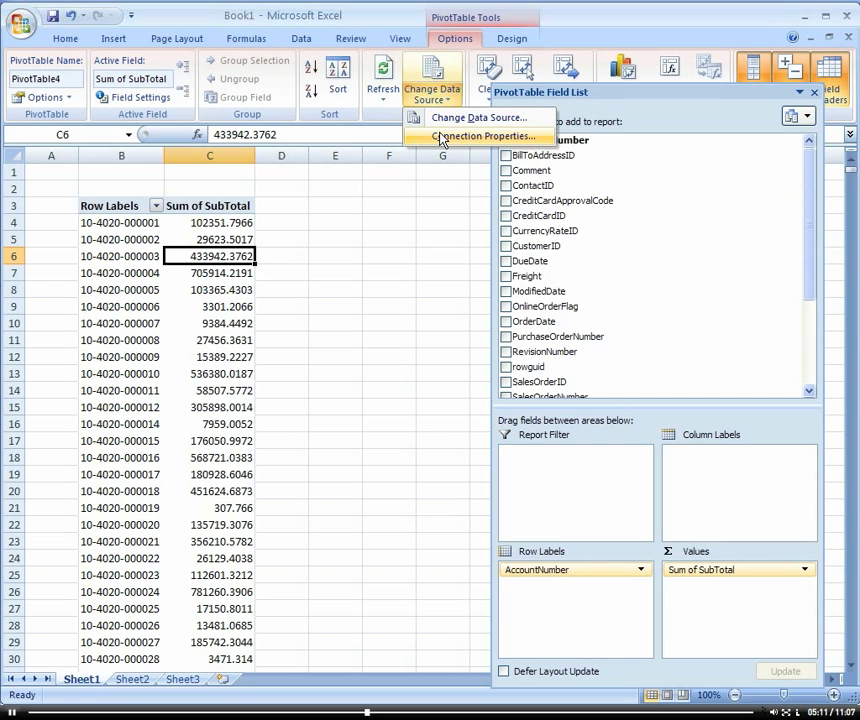
pyautogui.click(441, 136)
pyautogui.click(230, 97)
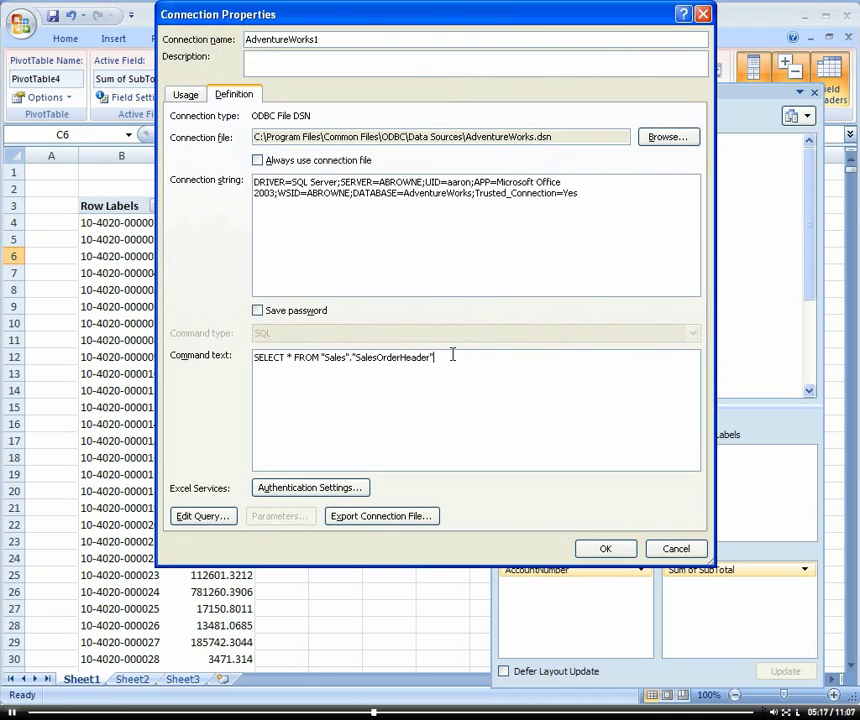
pyautogui.moveTo(451, 353); pyautogui.dragTo(229, 362)
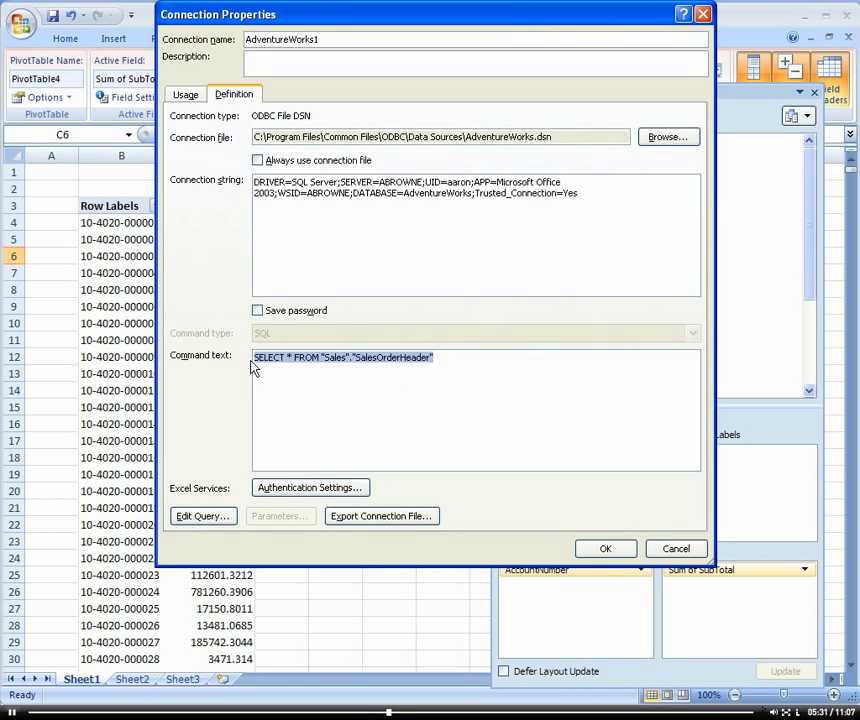
pyautogui.click(203, 516)
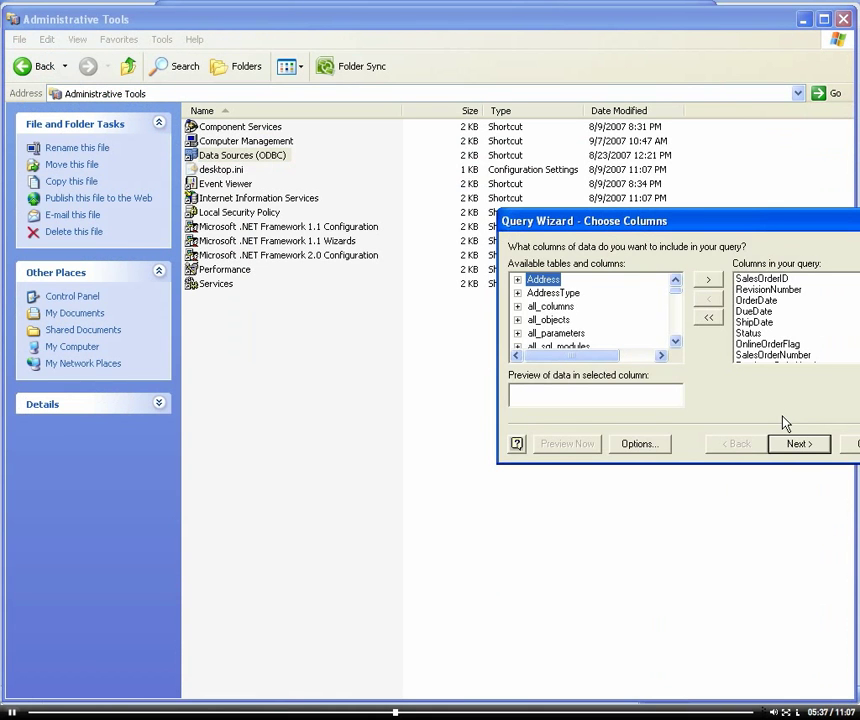
# Step: Add all columns of the SalesOrderDetail table to the query alongside the SalesOrderHeader columns
pyautogui.moveTo(647, 224); pyautogui.dragTo(405, 187)
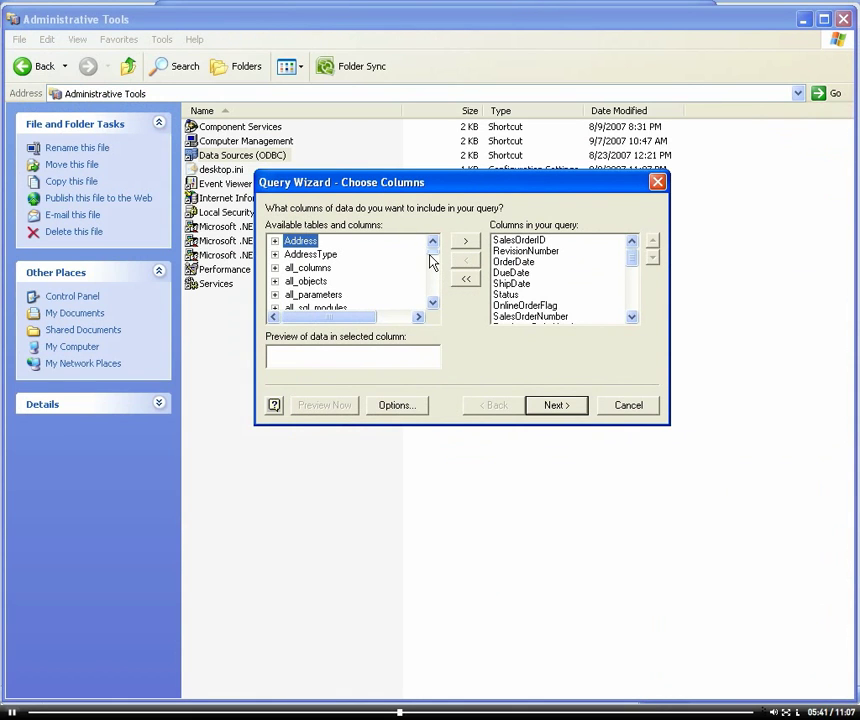
pyautogui.moveTo(434, 255); pyautogui.dragTo(434, 285)
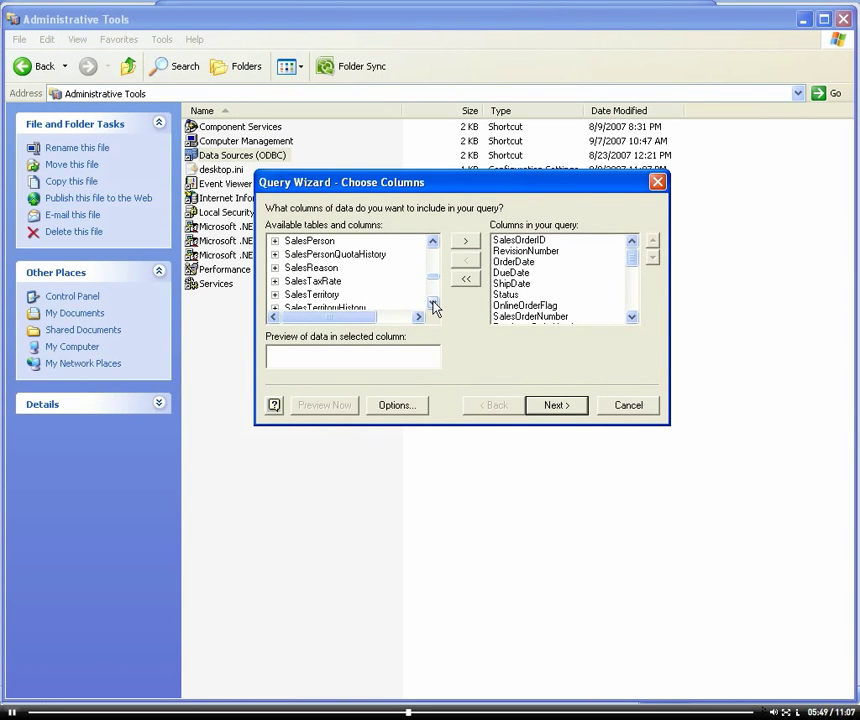
pyautogui.click(433, 302)
pyautogui.click(433, 242)
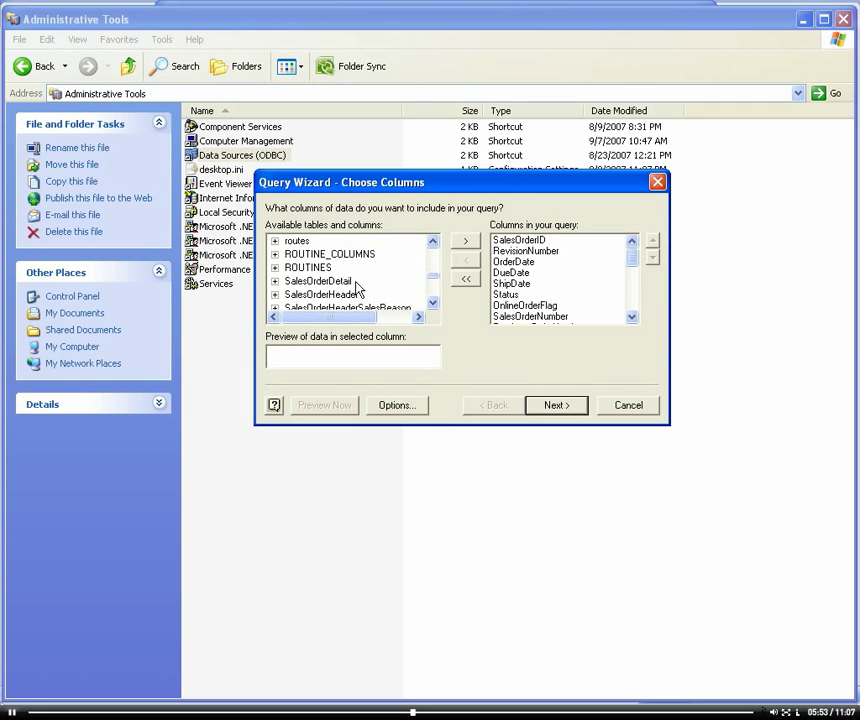
pyautogui.click(330, 281)
pyautogui.click(467, 242)
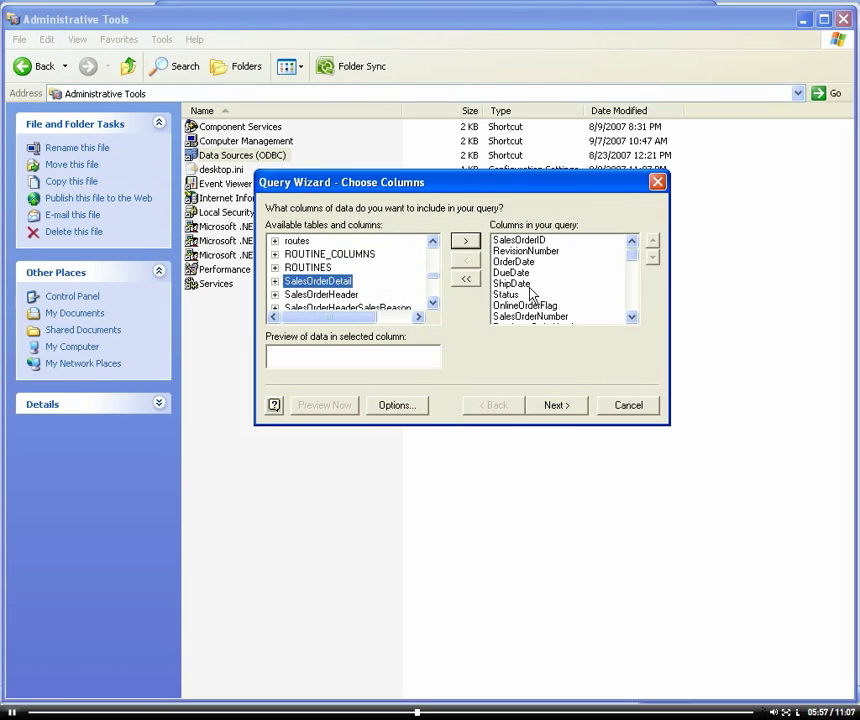
pyautogui.moveTo(632, 251); pyautogui.dragTo(632, 313)
pyautogui.click(325, 294)
pyautogui.click(466, 242)
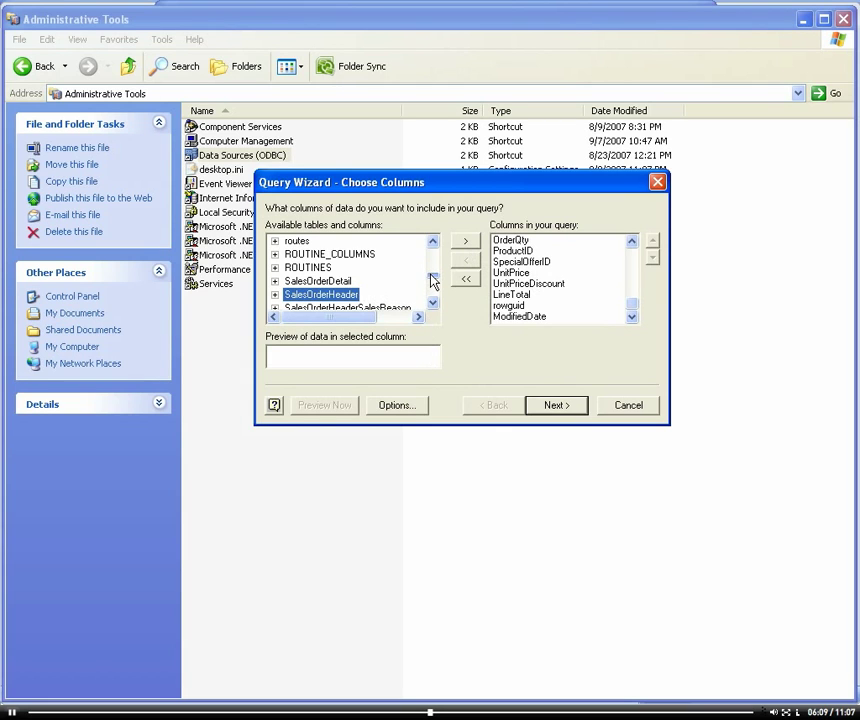
# Step: Find the Store table among the available tables and add all its columns to the query
pyautogui.scroll(-2, 433, 281)
pyautogui.scroll(-6, 433, 281)
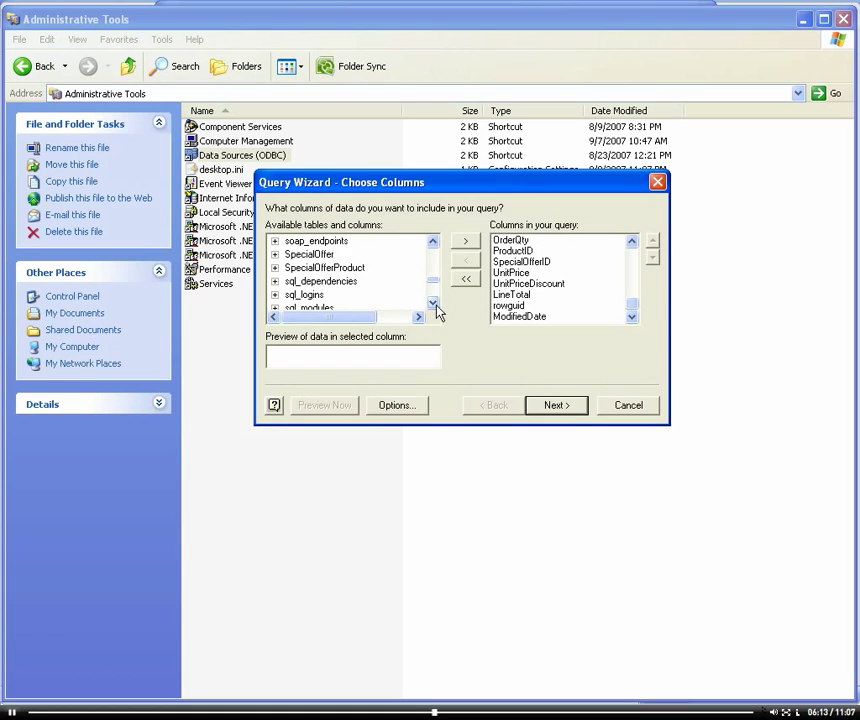
pyautogui.scroll(-3, 435, 303)
pyautogui.scroll(-2, 436, 308)
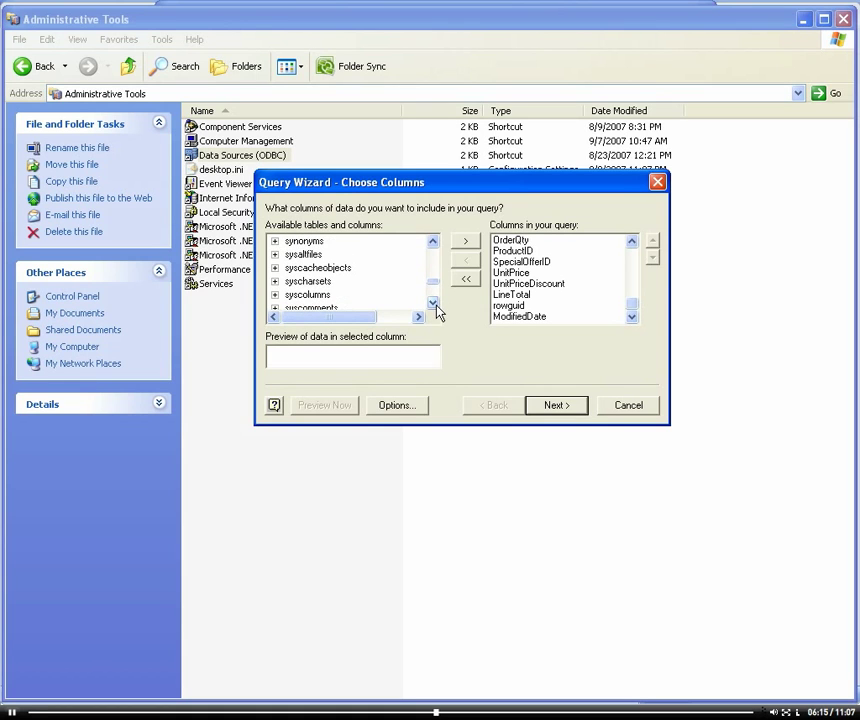
pyautogui.click(433, 242)
pyautogui.click(433, 242)
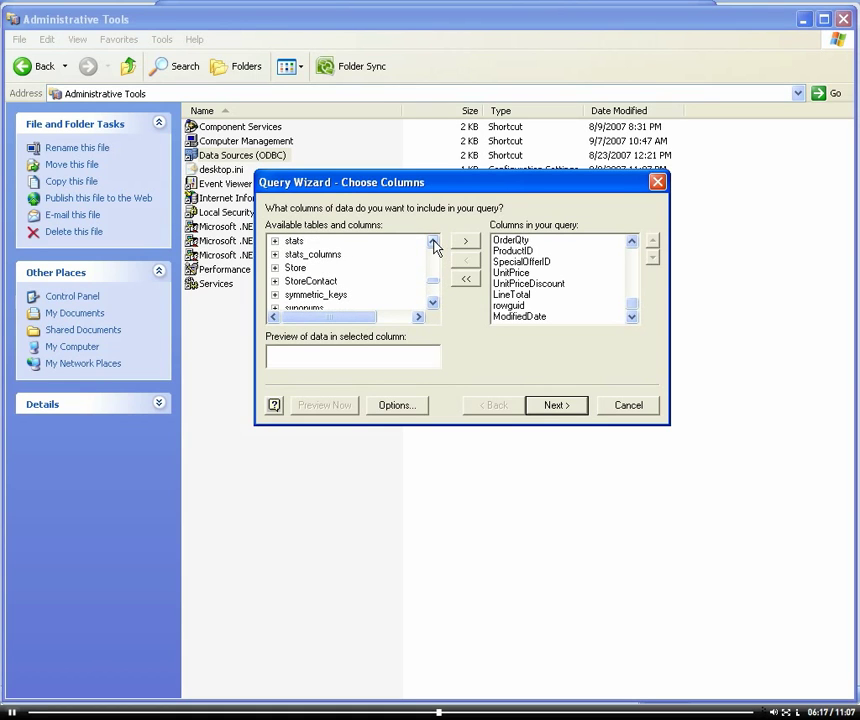
pyautogui.click(296, 272)
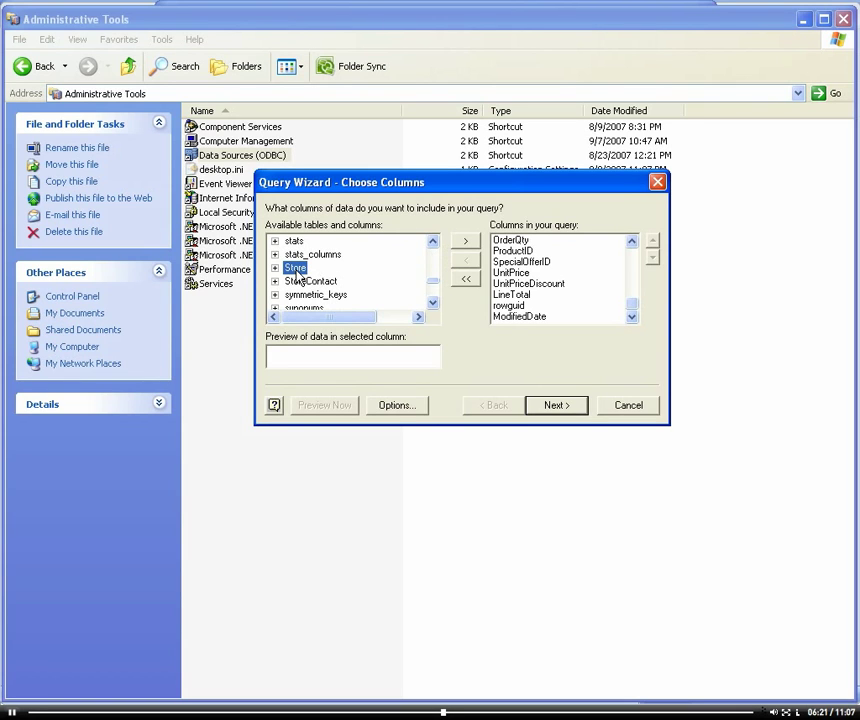
pyautogui.click(466, 246)
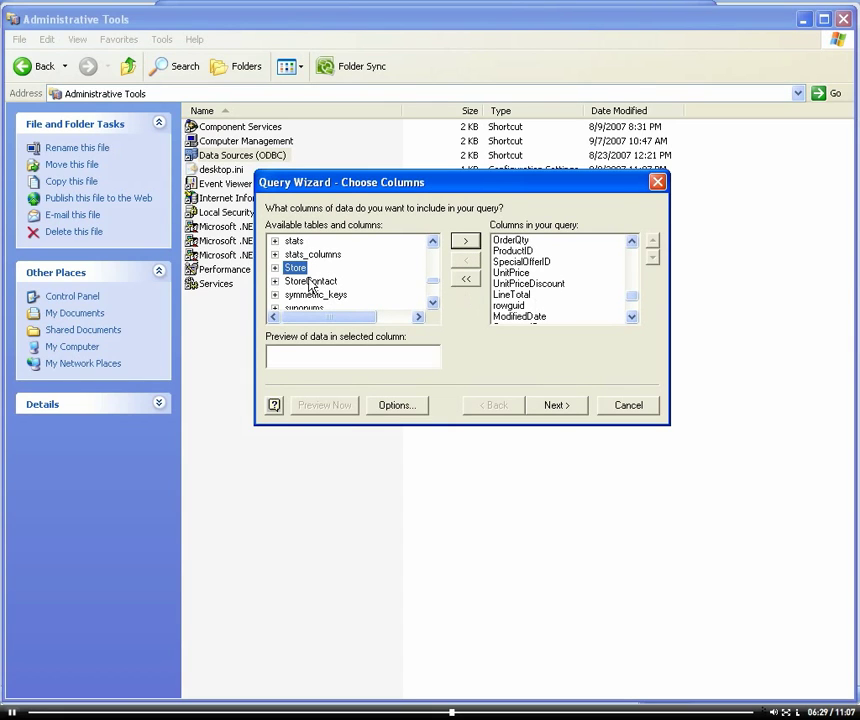
# Step: Finish the query wizard without filters or sorting, choosing to view data or edit the query in Microsoft Query
pyautogui.click(559, 408)
pyautogui.click(558, 408)
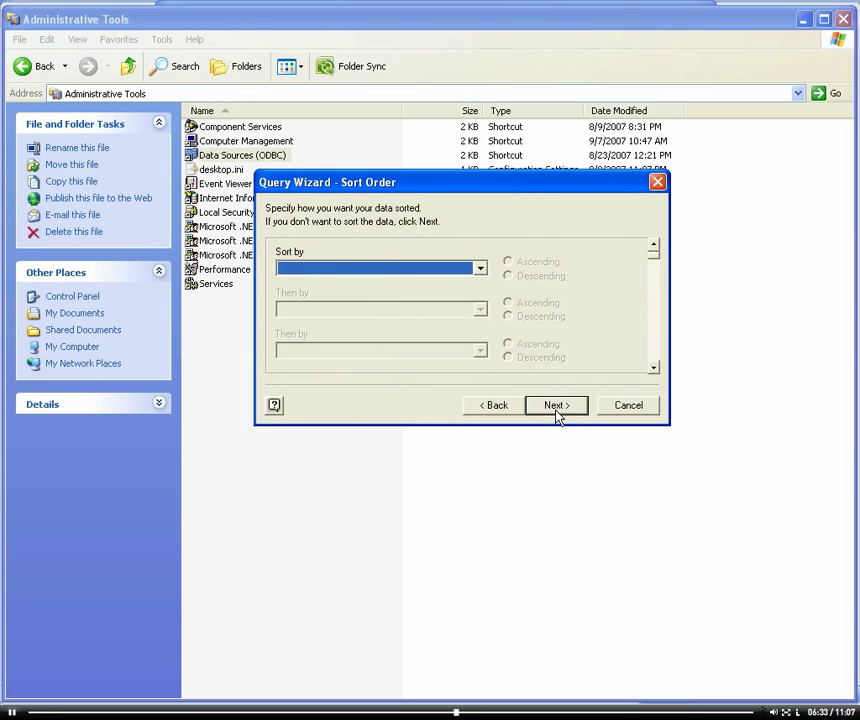
pyautogui.click(558, 408)
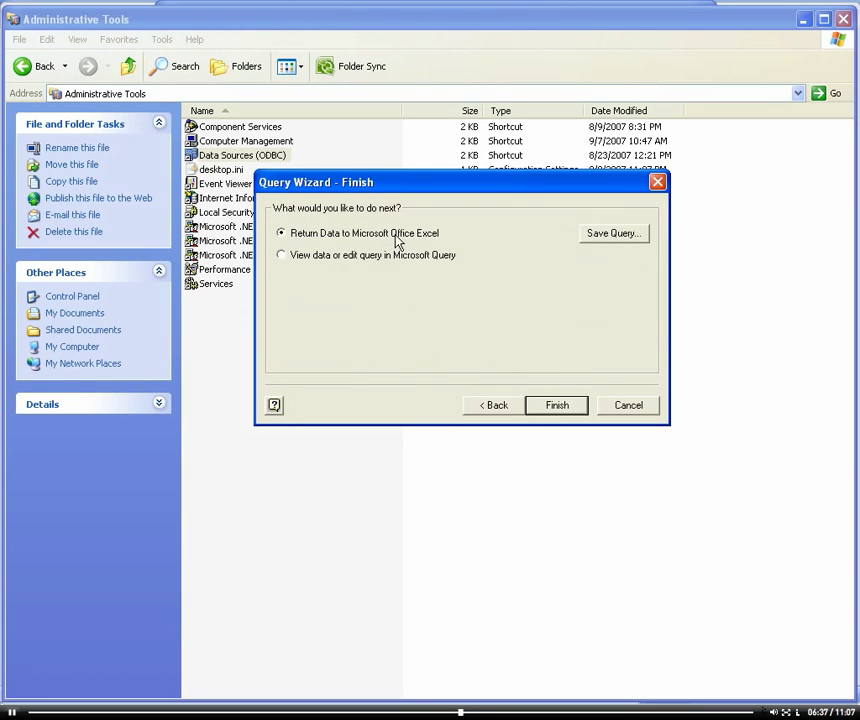
pyautogui.click(285, 257)
pyautogui.click(553, 404)
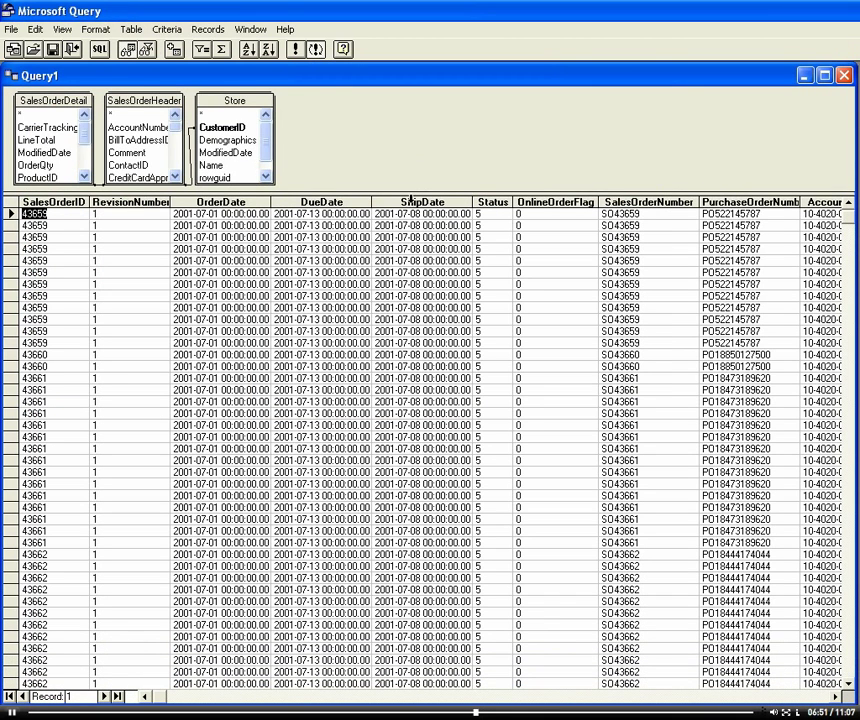
# Step: Enlarge the table pane, then spread out and enlarge the SalesOrderHeader and Store tables to show their fields
pyautogui.moveTo(414, 197); pyautogui.dragTo(414, 379)
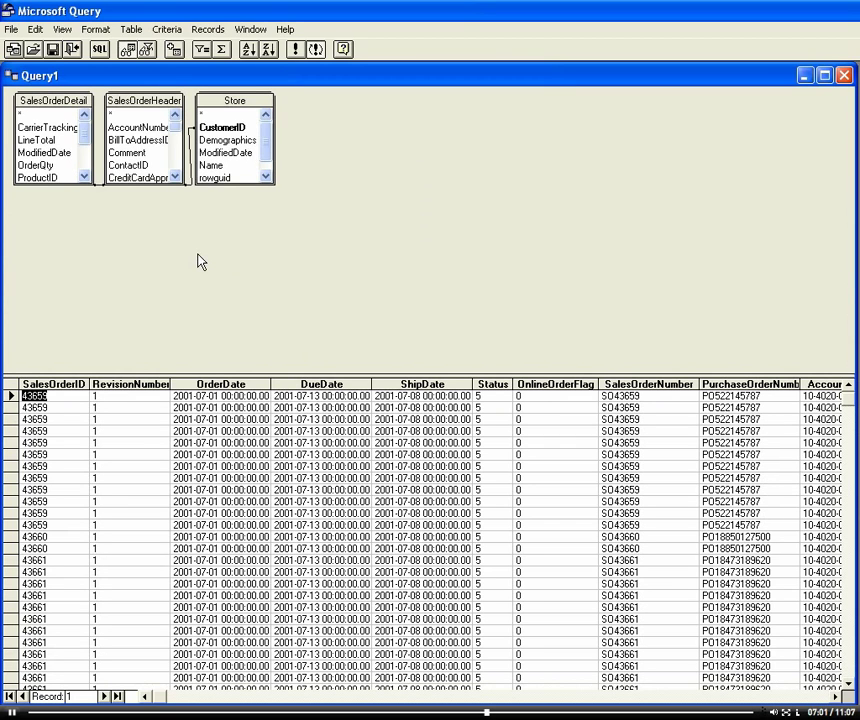
pyautogui.moveTo(230, 100); pyautogui.dragTo(585, 160)
pyautogui.moveTo(143, 100); pyautogui.dragTo(325, 100)
pyautogui.moveTo(368, 190); pyautogui.dragTo(437, 353)
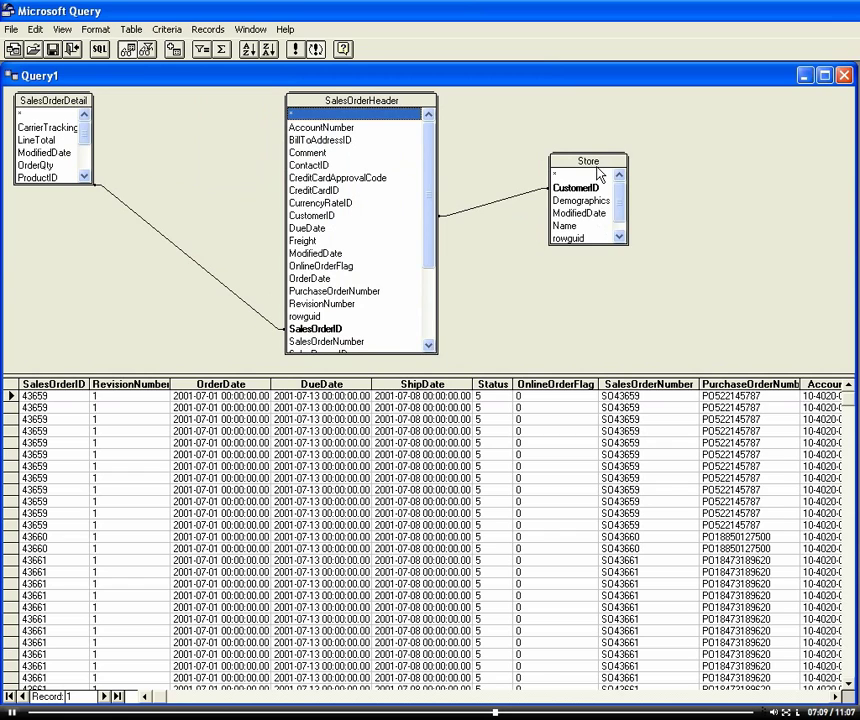
pyautogui.moveTo(597, 165); pyautogui.dragTo(545, 107)
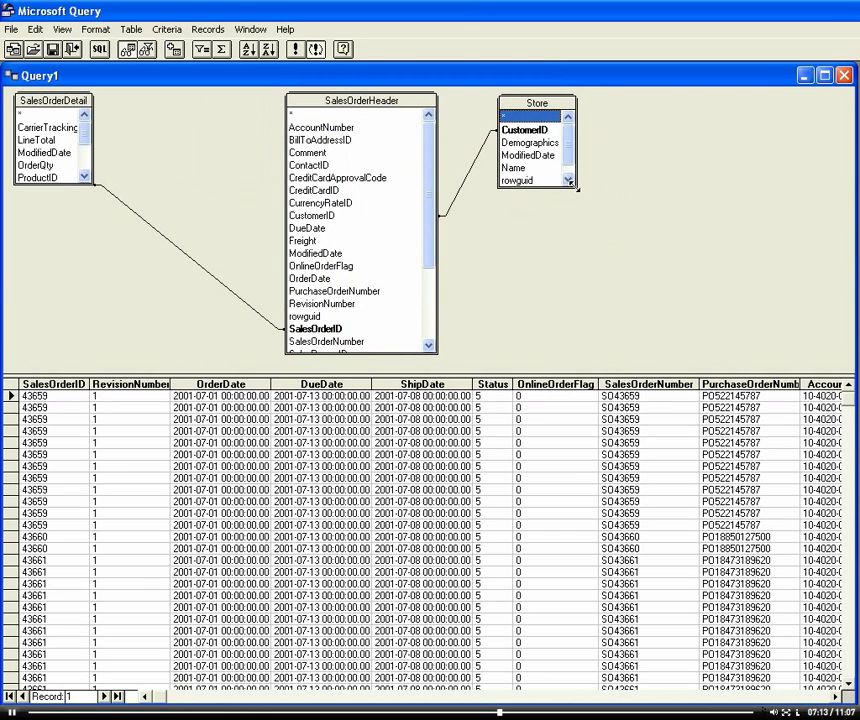
pyautogui.moveTo(577, 186); pyautogui.dragTo(610, 351)
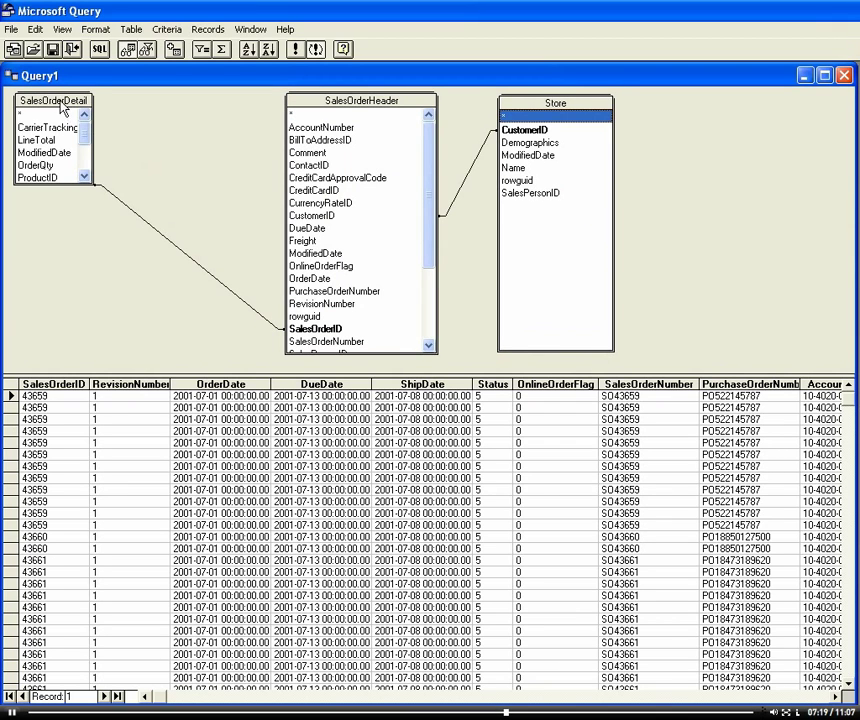
# Step: Enlarge the SalesOrderDetail table to show all its fields and adjust the spacing between the three tables
pyautogui.moveTo(62, 105); pyautogui.dragTo(91, 104)
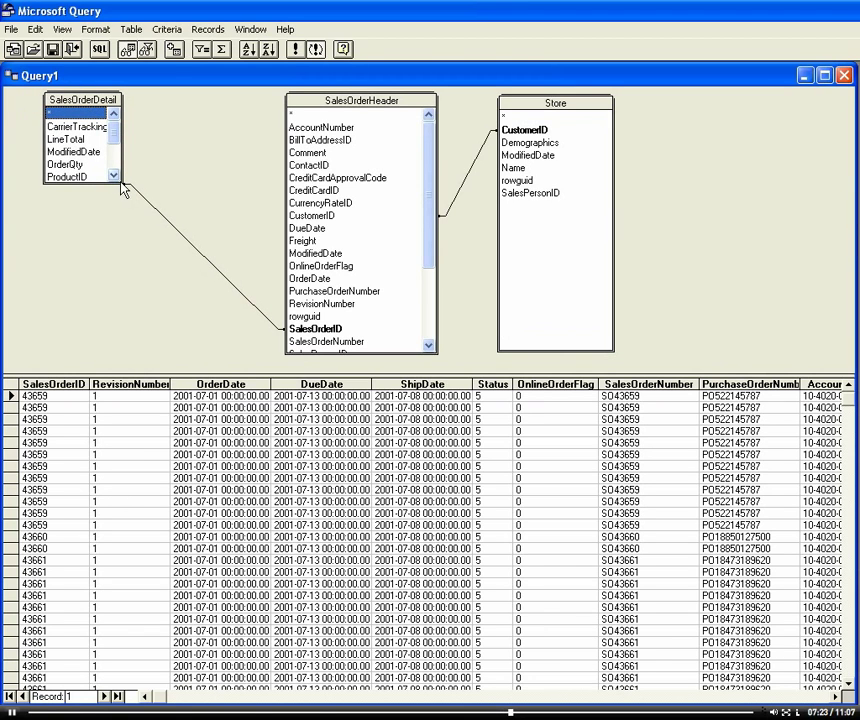
pyautogui.moveTo(117, 178); pyautogui.dragTo(224, 347)
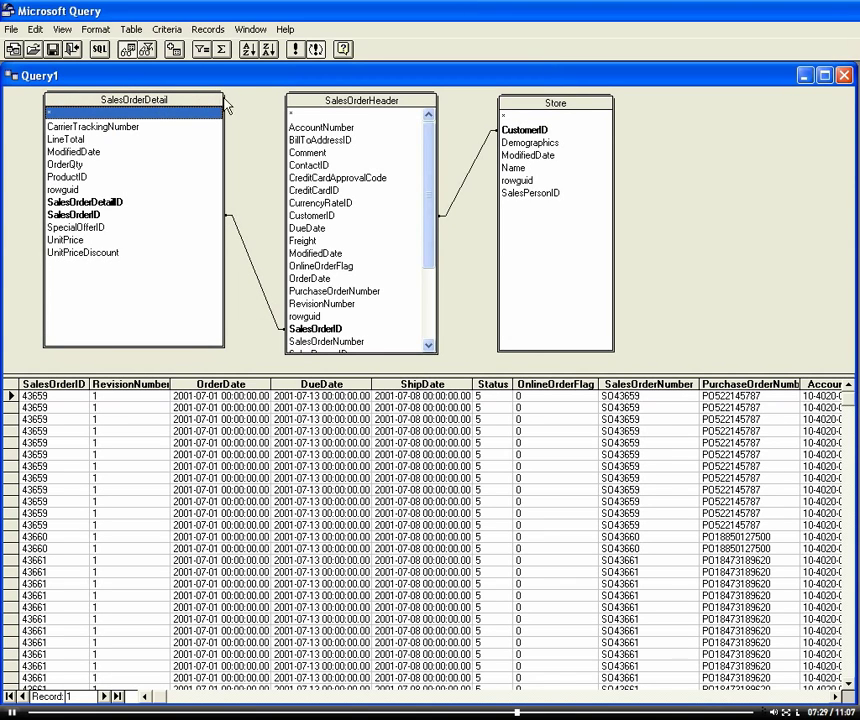
pyautogui.moveTo(368, 104); pyautogui.dragTo(356, 104)
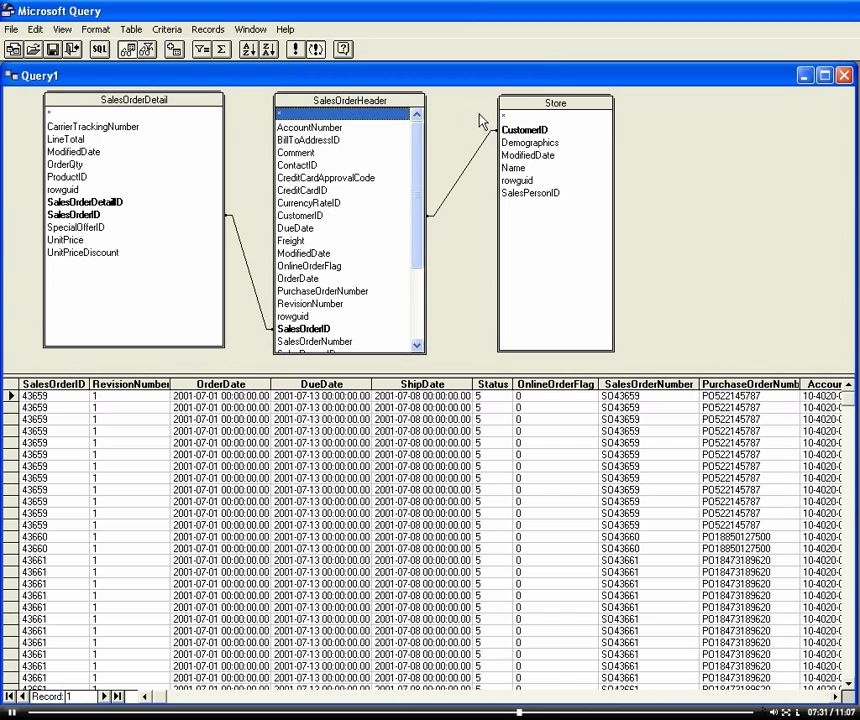
pyautogui.moveTo(537, 110); pyautogui.dragTo(521, 110)
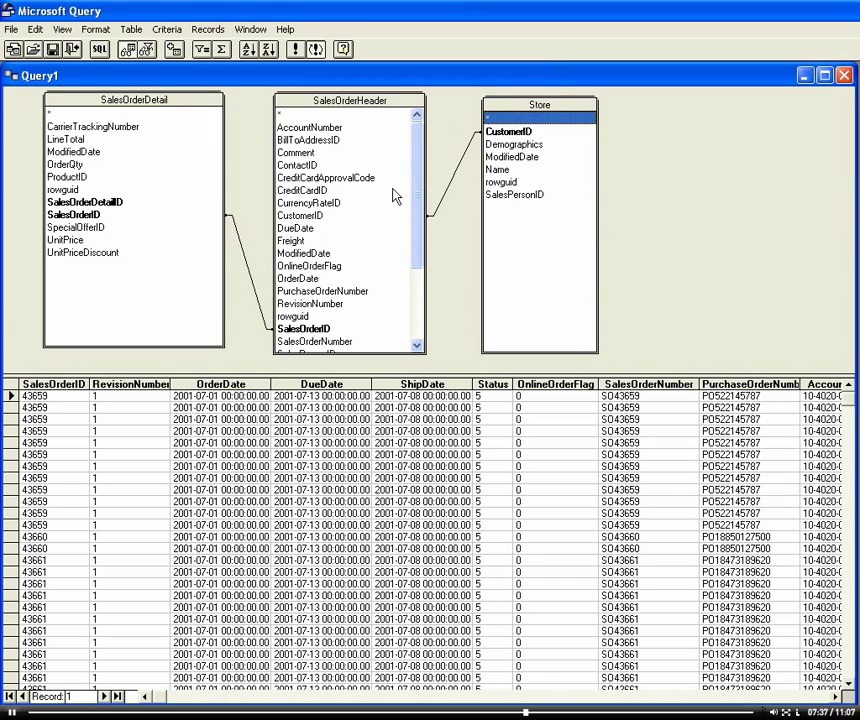
# Step: Examine the join between the CustomerID fields of the SalesOrderHeader and Store tables
pyautogui.click(420, 190)
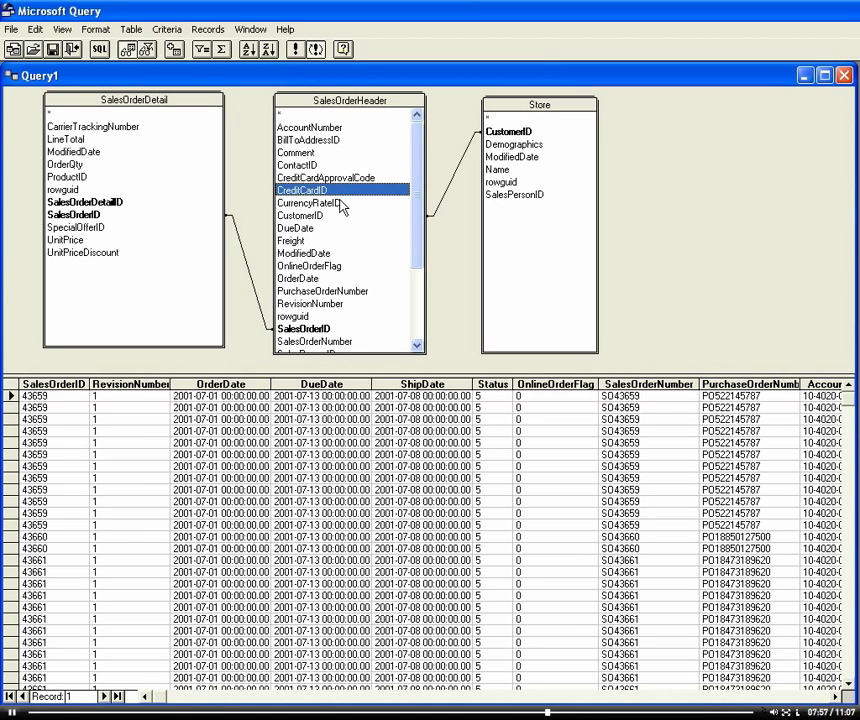
pyautogui.click(310, 218)
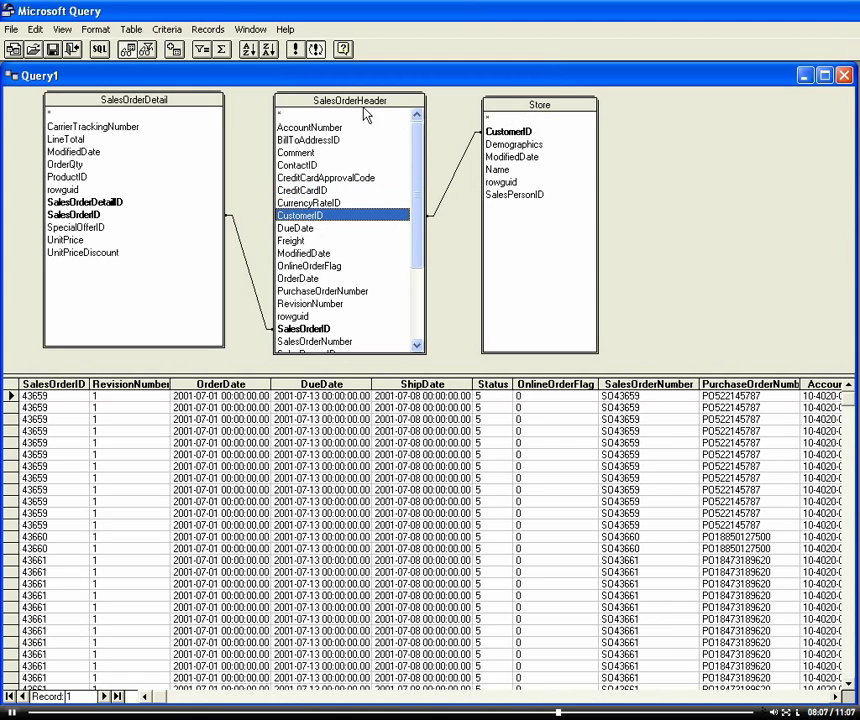
pyautogui.click(536, 118)
pyautogui.click(521, 133)
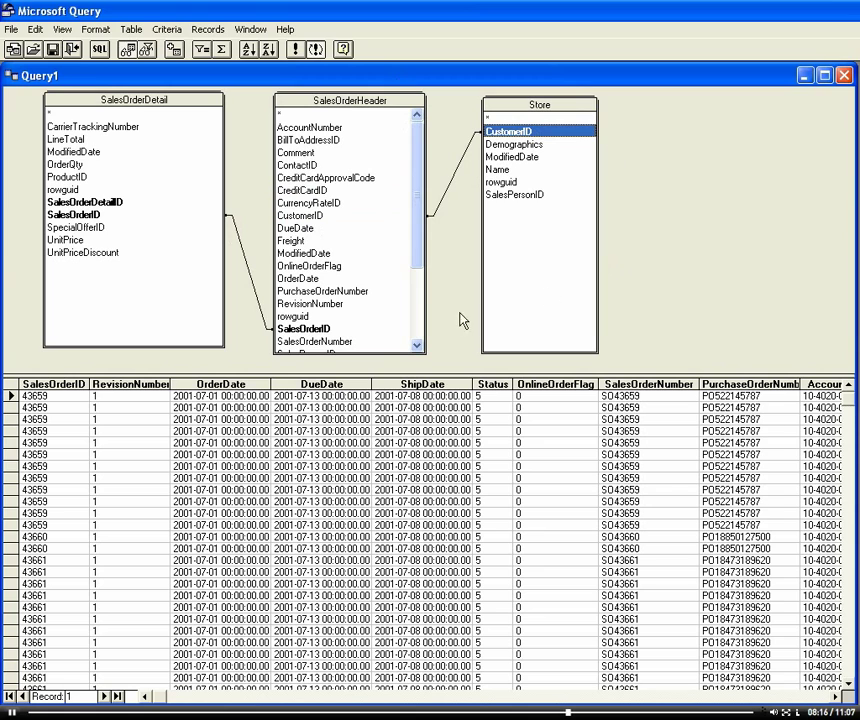
# Step: Review the query's full SQL statement, including the joined tables and WHERE conditions, and close it without changes
pyautogui.click(99, 48)
pyautogui.moveTo(623, 237); pyautogui.dragTo(302, 131)
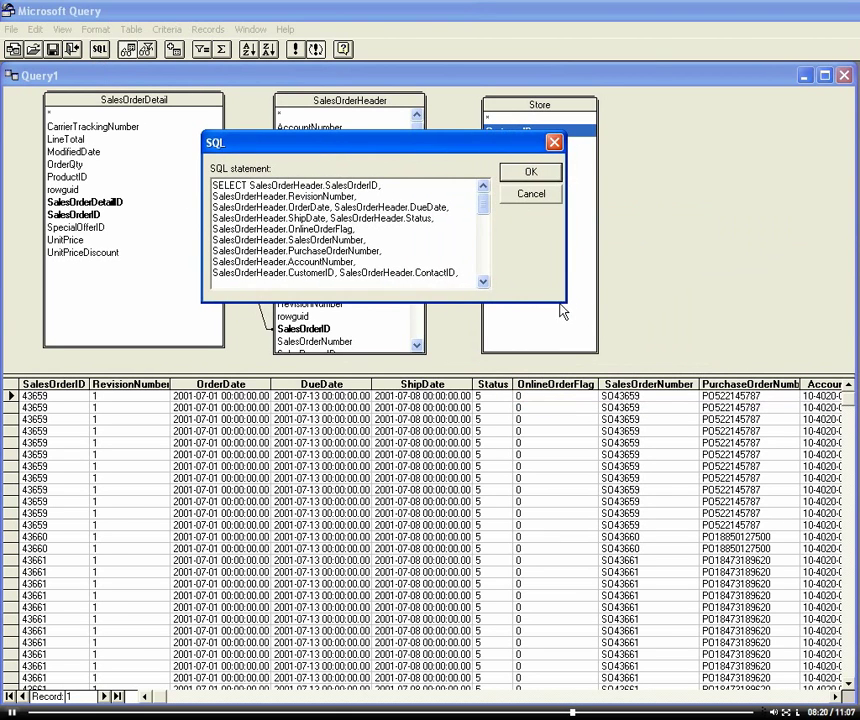
pyautogui.moveTo(482, 212)
pyautogui.mouseDown()
pyautogui.moveTo(483, 282)
pyautogui.moveTo(484, 212)
pyautogui.mouseUp()
pyautogui.moveTo(212, 185); pyautogui.dragTo(438, 273)
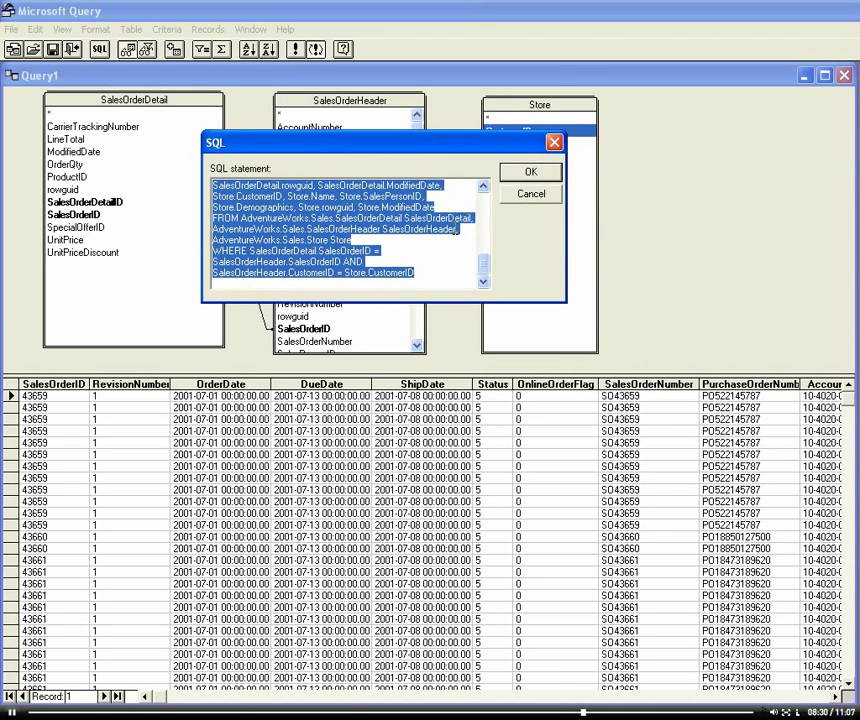
pyautogui.click(540, 202)
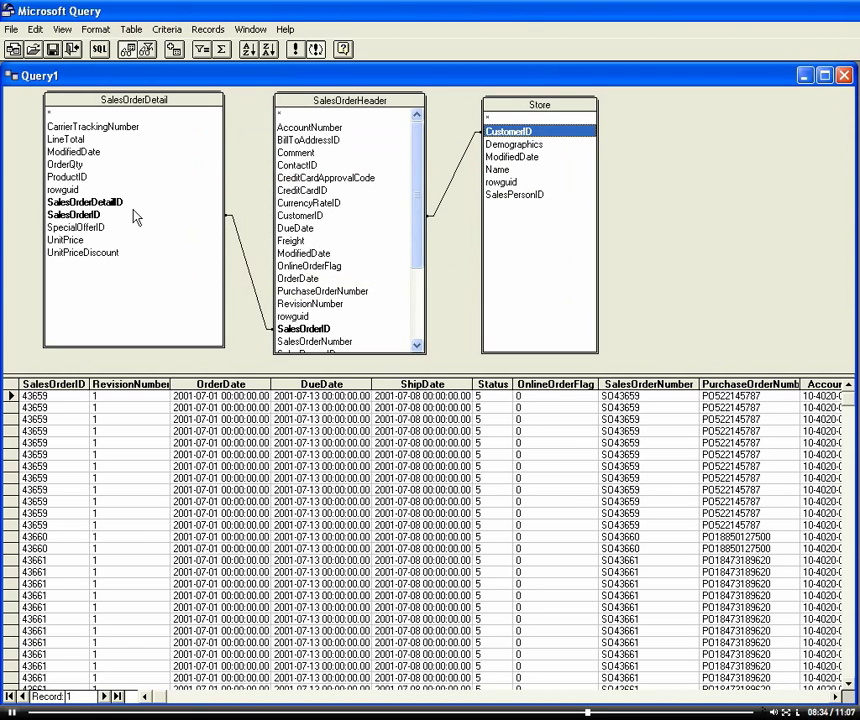
# Step: Return the three-table query's data to Excel and accept the updated command text in the AdventureWorks1 connection, proceeding despite the external file link
pyautogui.click(12, 29)
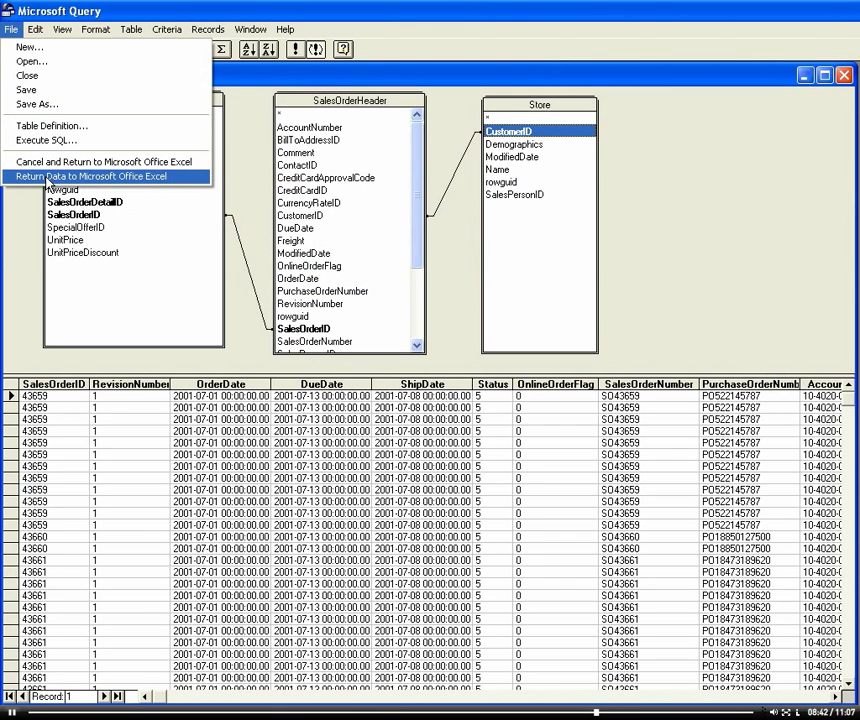
pyautogui.click(46, 180)
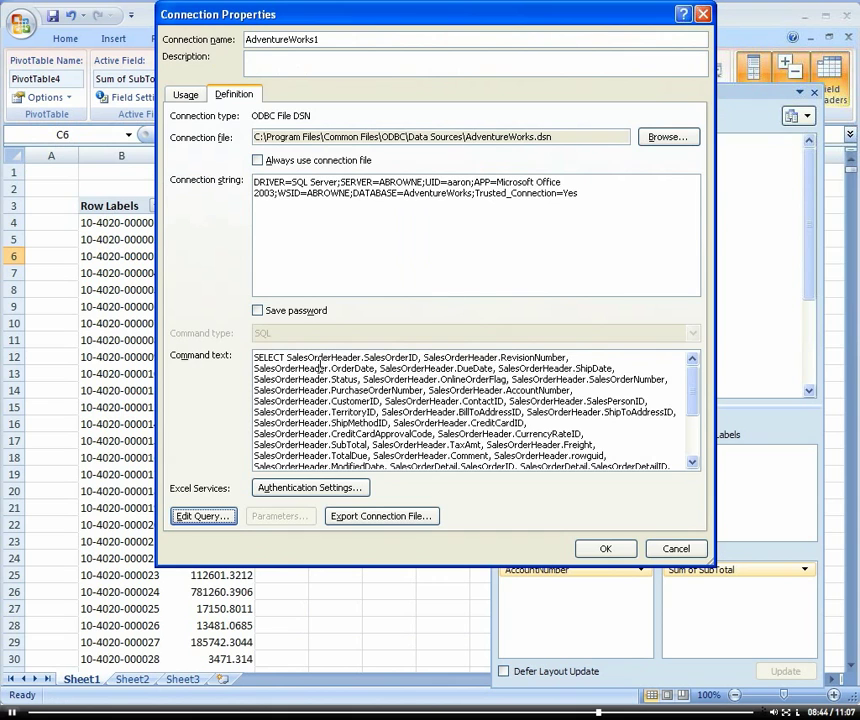
pyautogui.moveTo(255, 357); pyautogui.dragTo(498, 490)
pyautogui.click(495, 463)
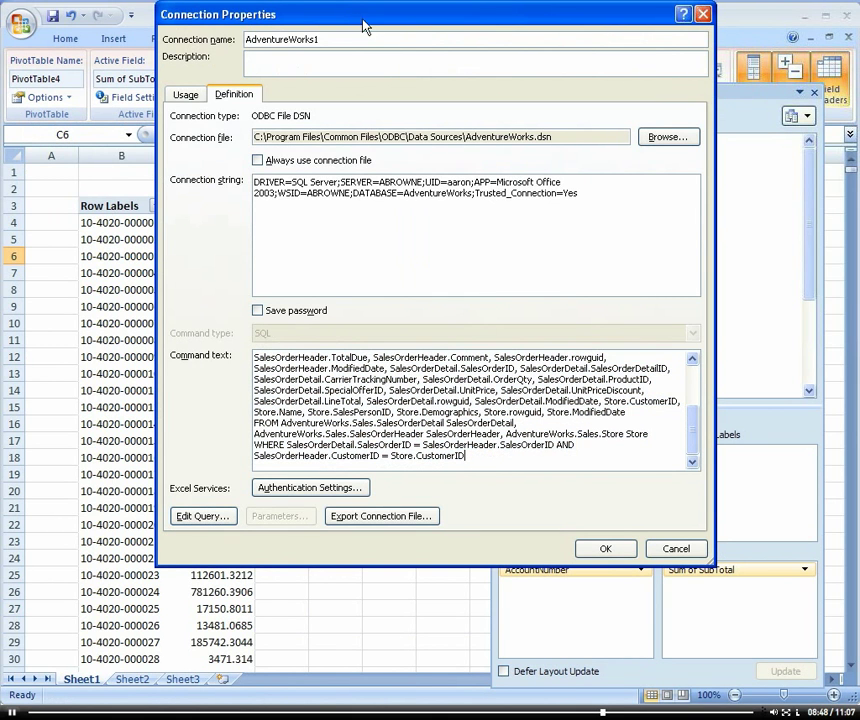
pyautogui.moveTo(286, 17); pyautogui.dragTo(378, 84)
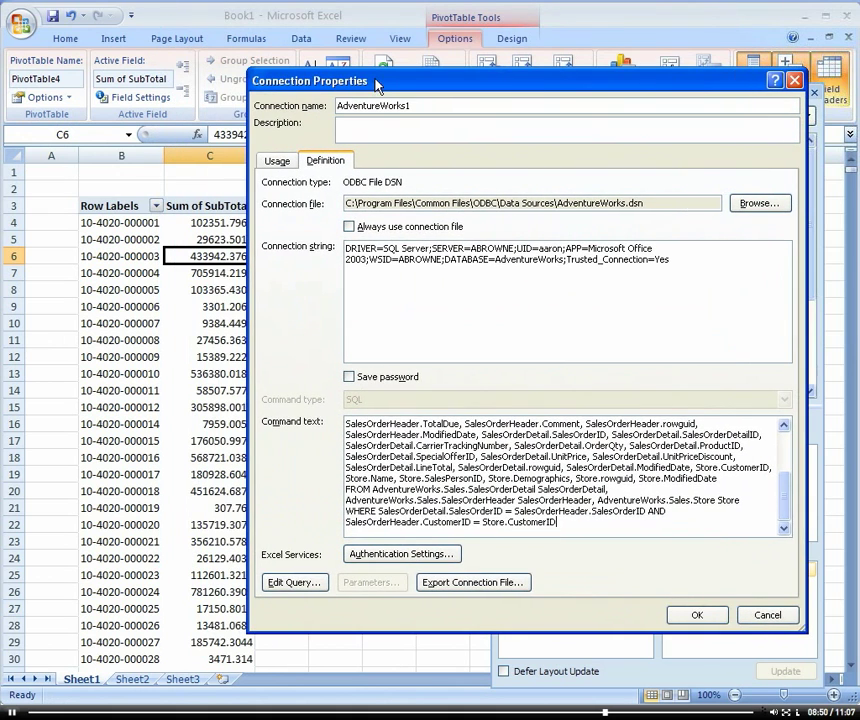
pyautogui.click(693, 616)
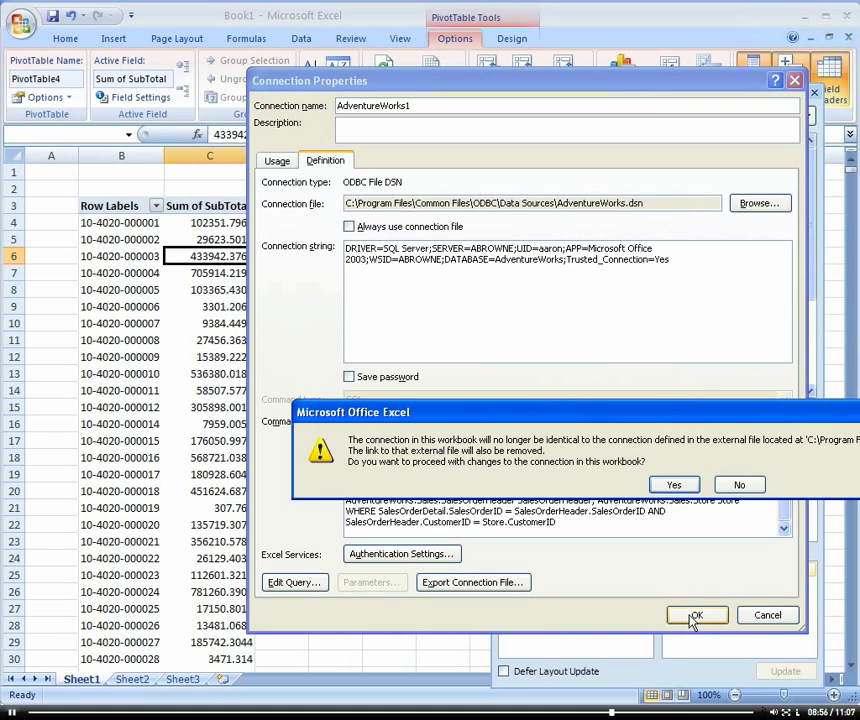
pyautogui.click(675, 485)
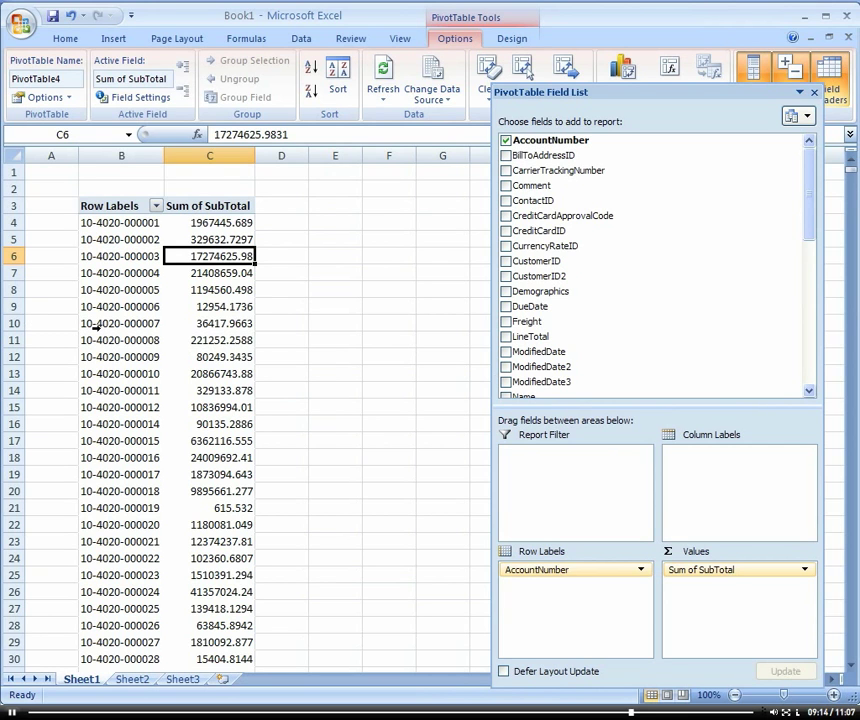
# Step: Add the store Name field to the PivotTable's row labels and remove AccountNumber from them
pyautogui.moveTo(808, 217); pyautogui.dragTo(818, 180)
pyautogui.moveTo(810, 182); pyautogui.dragTo(783, 148)
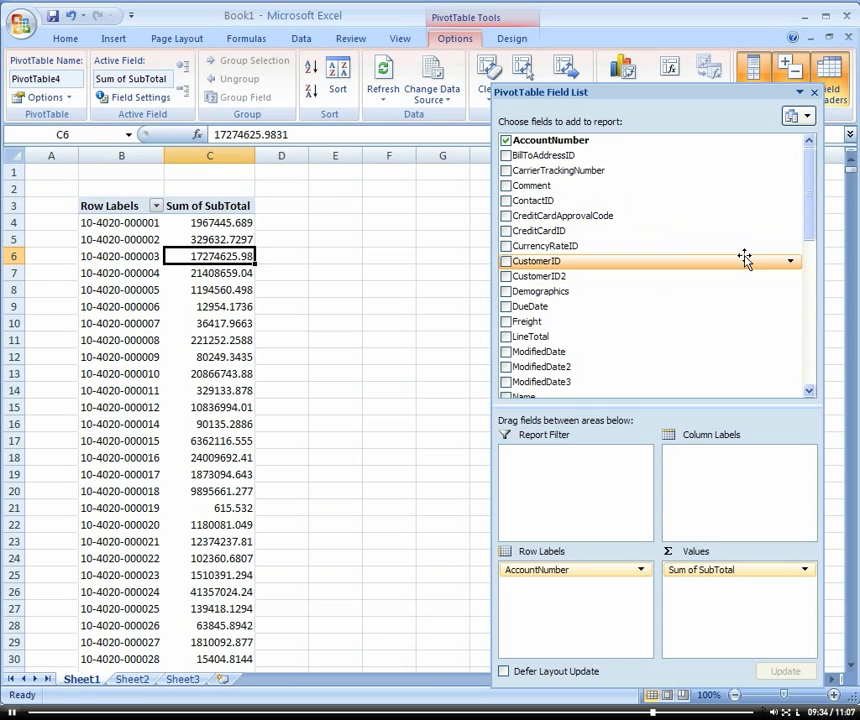
pyautogui.moveTo(808, 222); pyautogui.dragTo(808, 267)
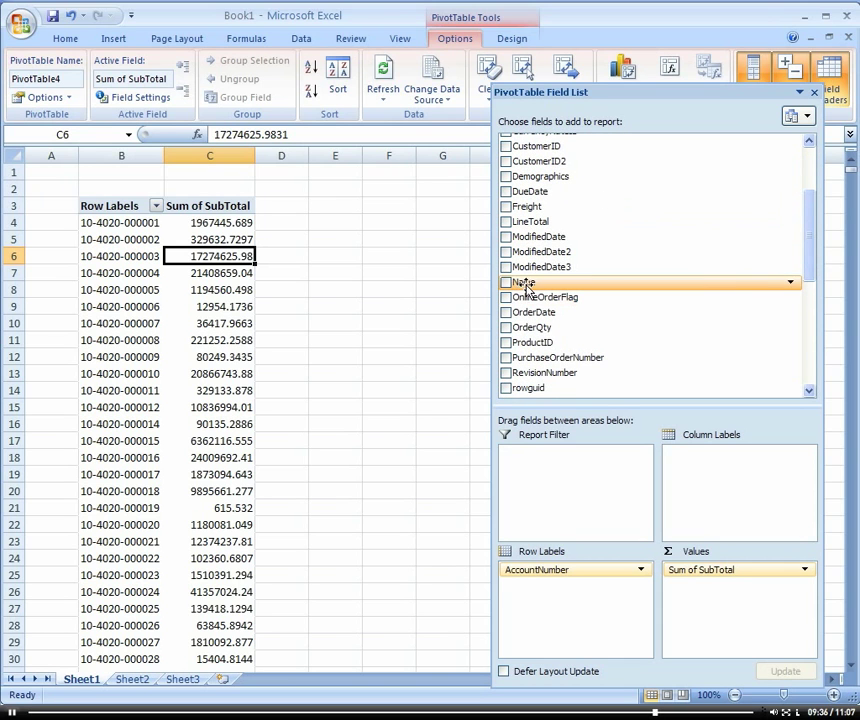
pyautogui.moveTo(520, 282); pyautogui.dragTo(562, 580)
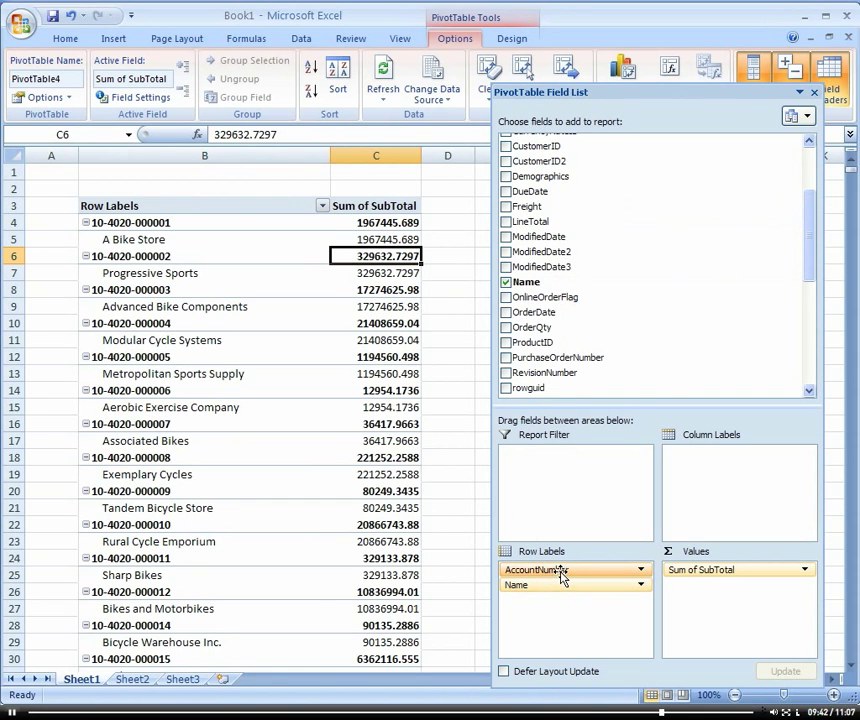
pyautogui.moveTo(562, 575); pyautogui.dragTo(718, 392)
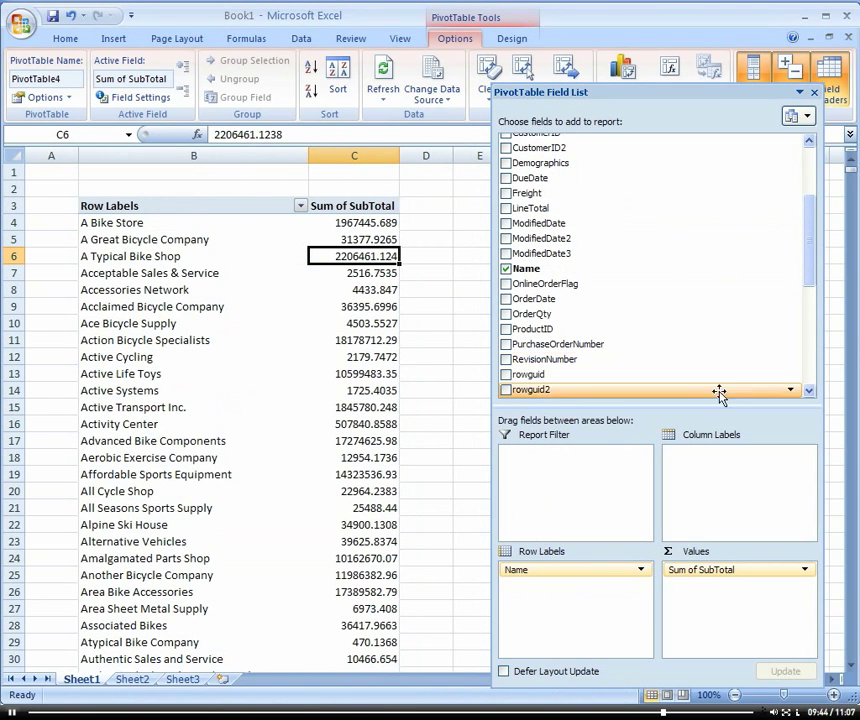
# Step: Enable the classic PivotTable layout in the PivotTable's display options
pyautogui.click(160, 240)
pyautogui.rightClick(157, 243)
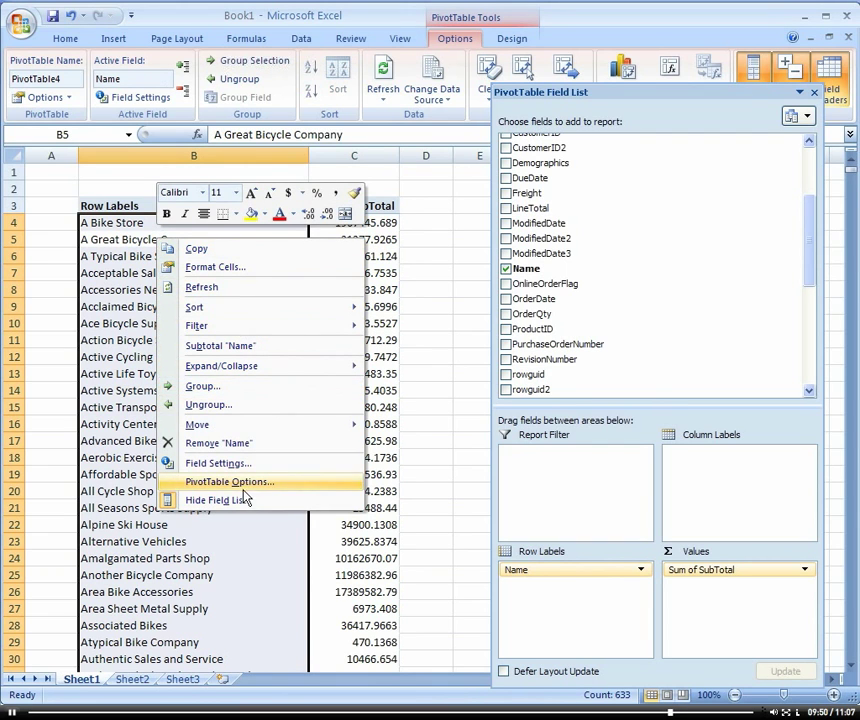
pyautogui.click(272, 481)
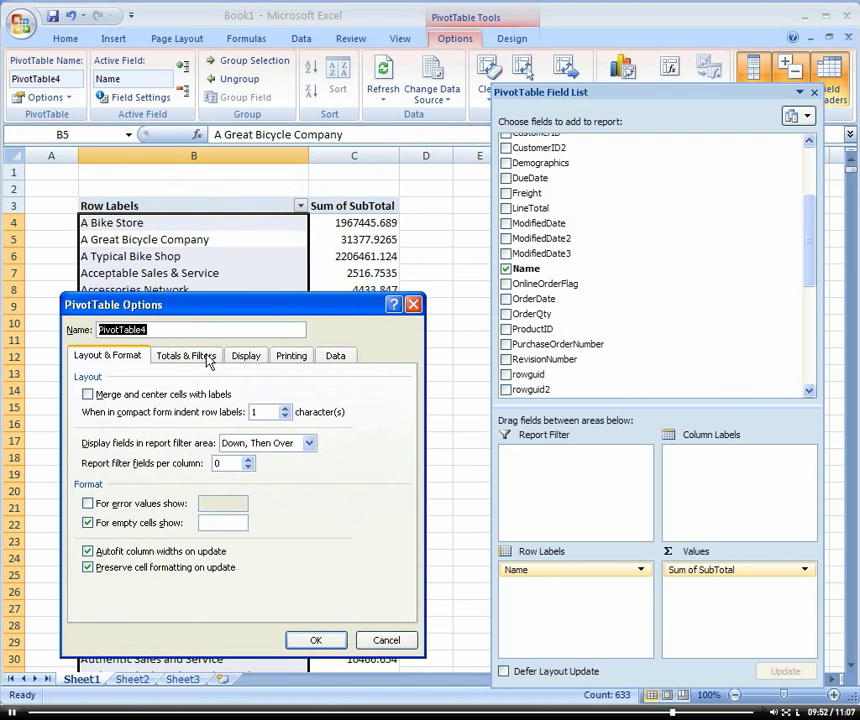
pyautogui.click(246, 355)
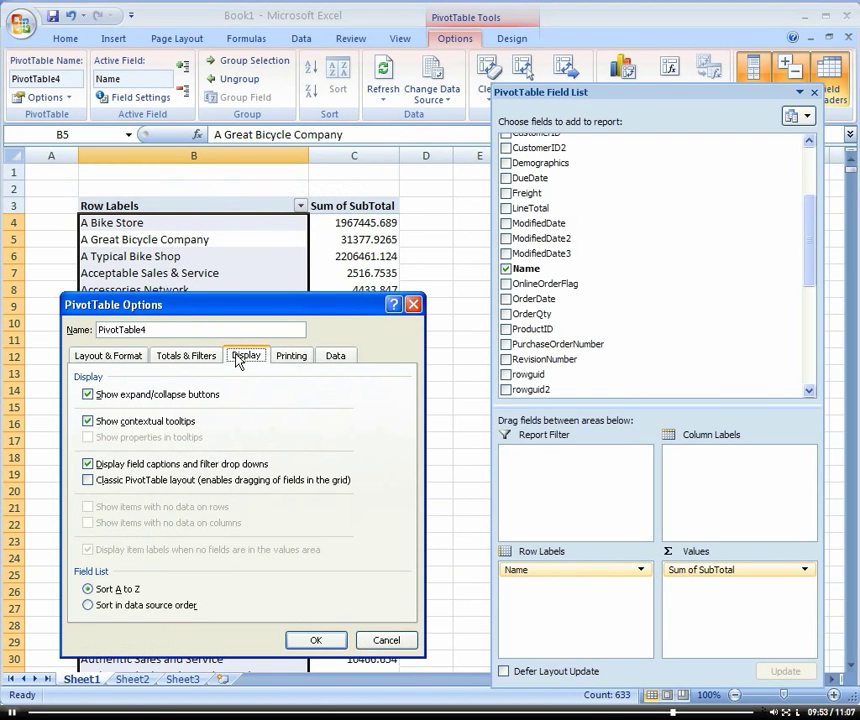
pyautogui.click(88, 480)
pyautogui.click(305, 645)
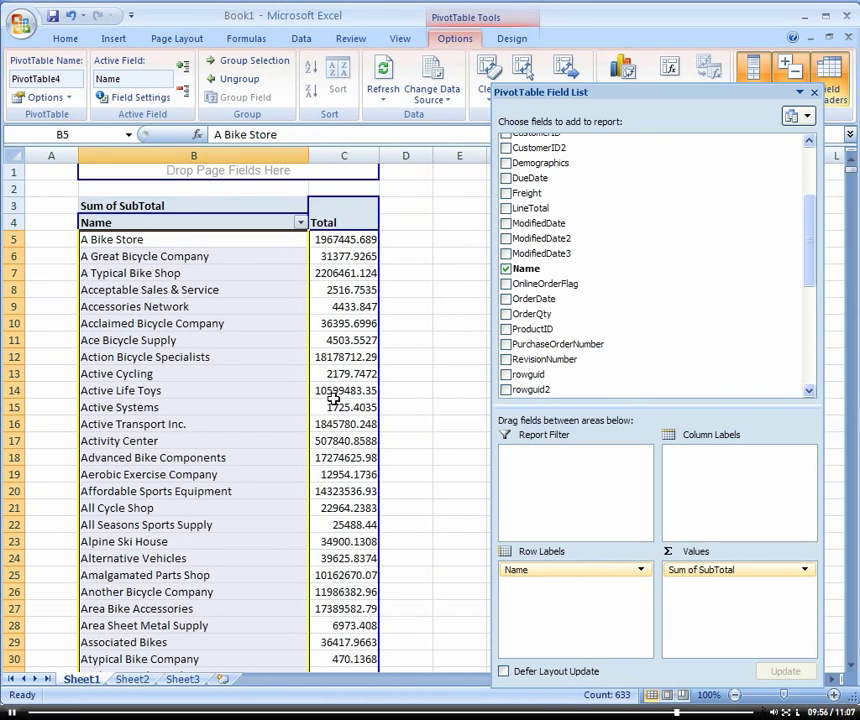
pyautogui.click(337, 325)
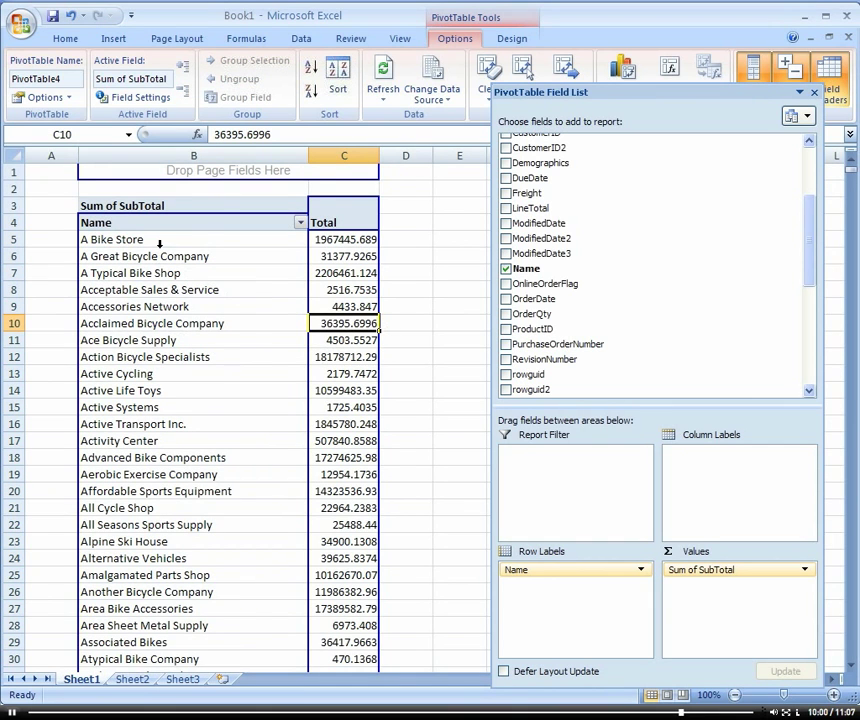
# Step: Format the Sum of SubTotal value field as currency through its value field settings
pyautogui.click(360, 247)
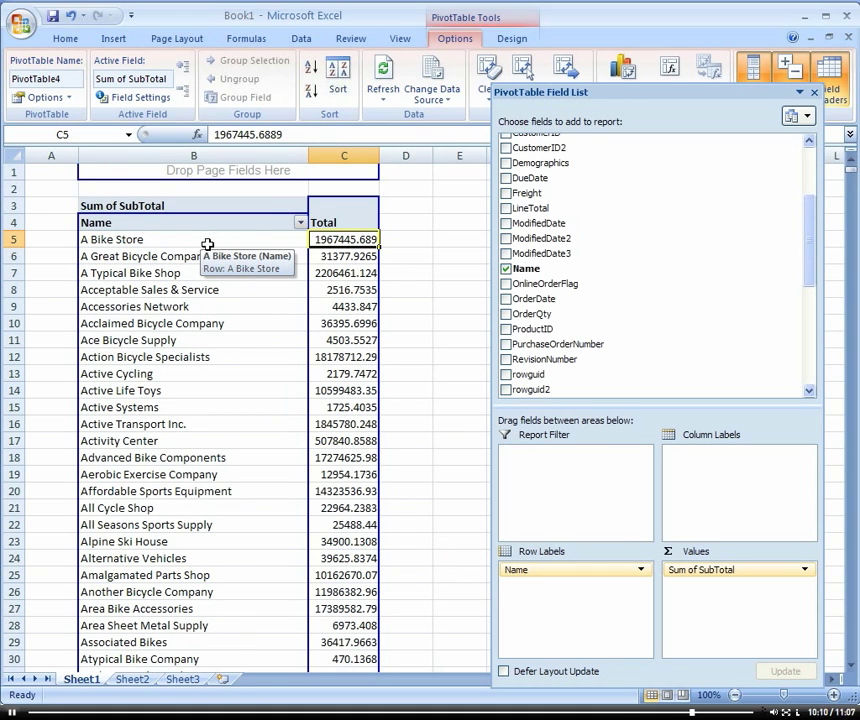
pyautogui.rightClick(335, 245)
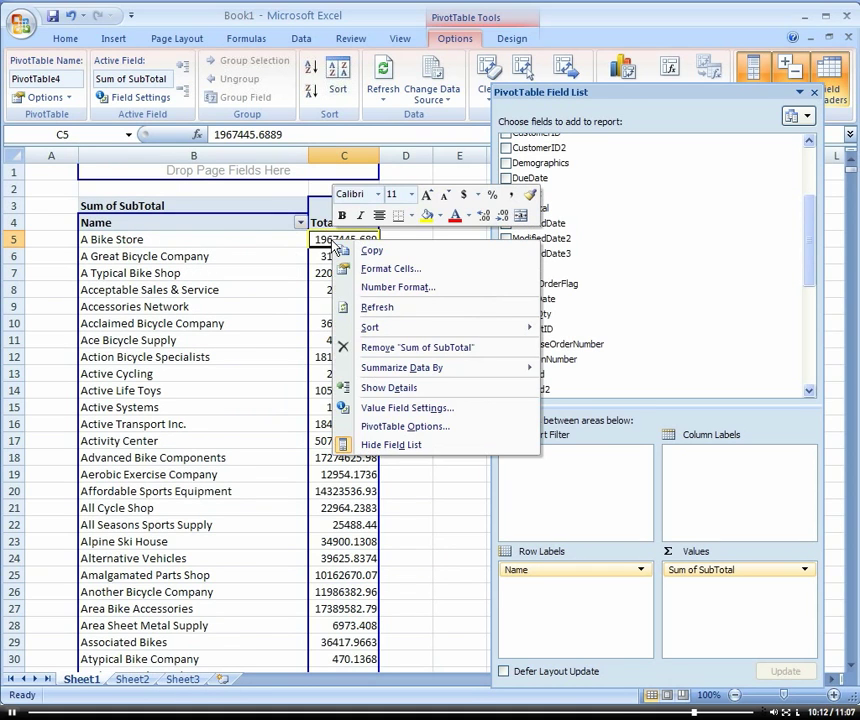
pyautogui.click(396, 406)
pyautogui.click(287, 507)
pyautogui.click(279, 295)
pyautogui.click(477, 568)
pyautogui.click(435, 507)
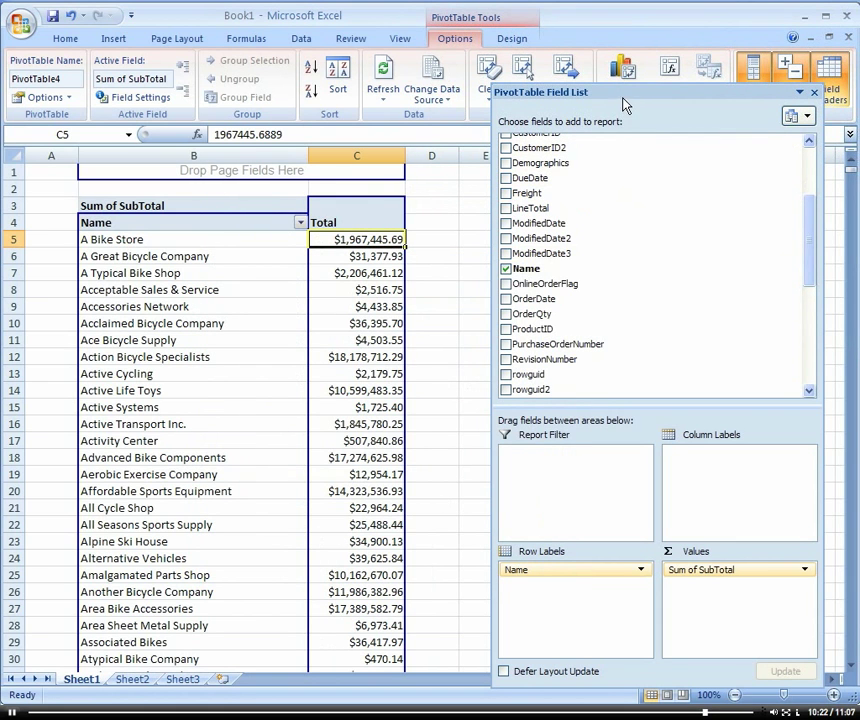
# Step: Move the PivotTable field list clear of the report and look through the store totals
pyautogui.moveTo(606, 93); pyautogui.dragTo(858, 104)
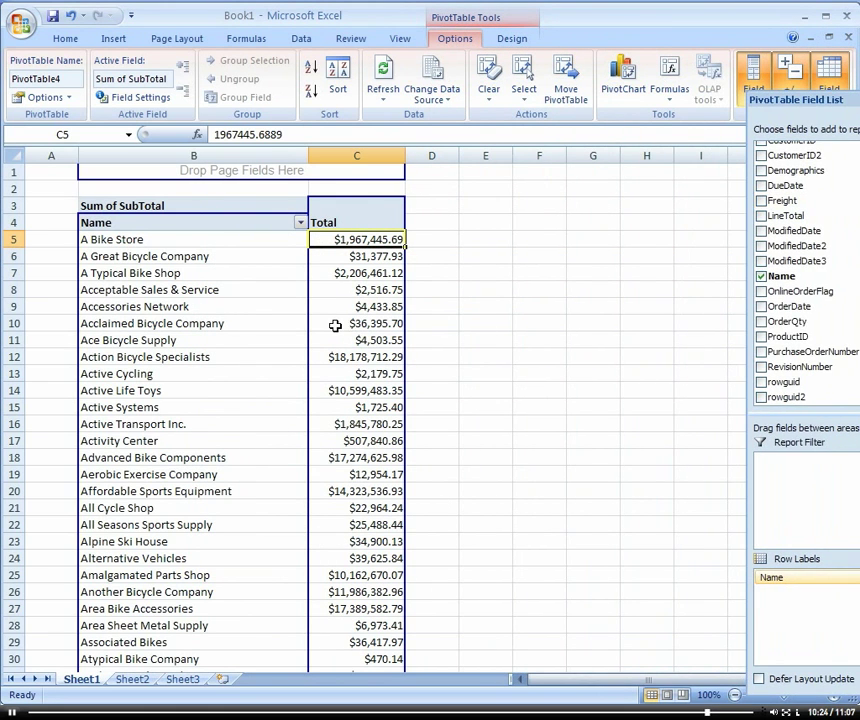
pyautogui.moveTo(335, 326)
pyautogui.moveTo(343, 256)
pyautogui.scroll(-4, 232, 349)
pyautogui.scroll(-15, 232, 349)
pyautogui.scroll(16, 232, 355)
pyautogui.scroll(3, 238, 345)
# Step: Refresh the PivotTable from the store Name column to reload its data from the database
pyautogui.click(236, 341)
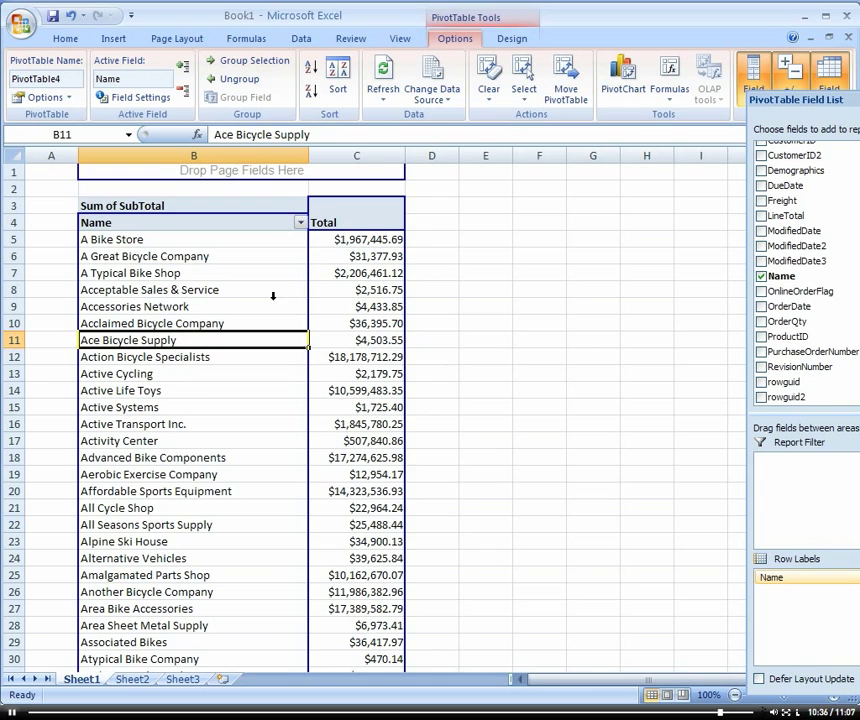
pyautogui.rightClick(275, 292)
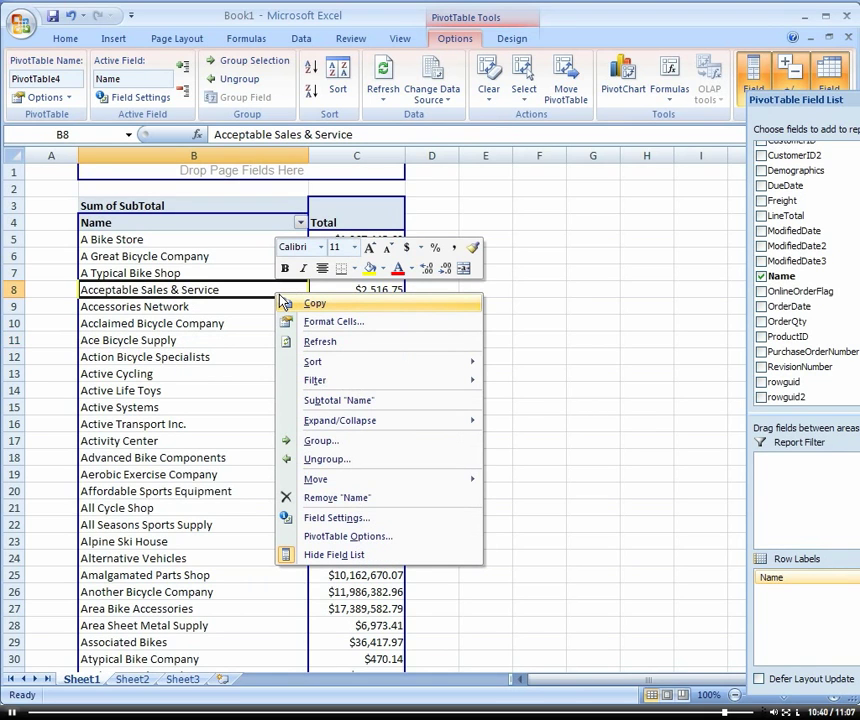
pyautogui.click(313, 342)
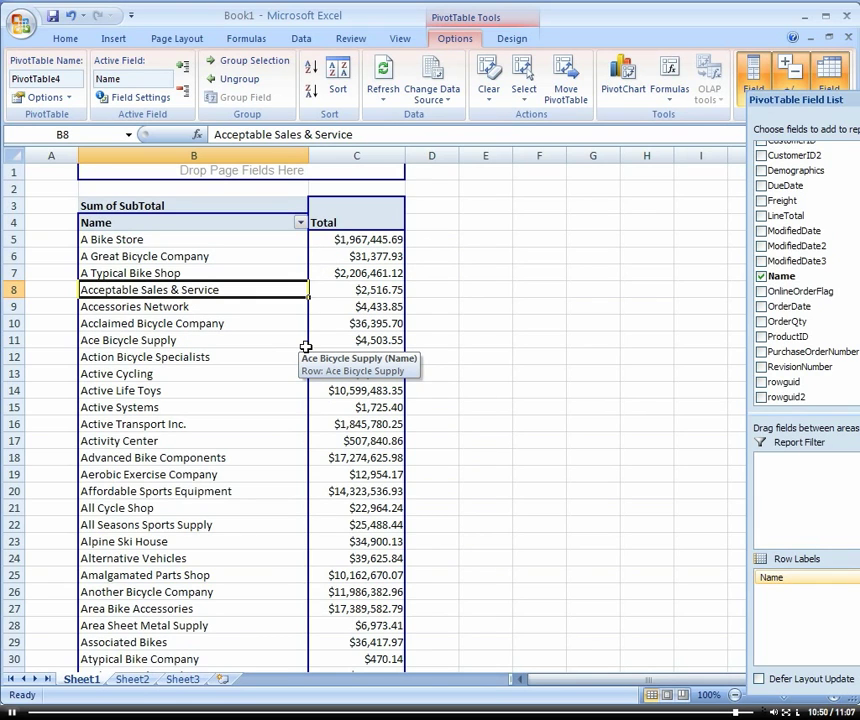
pyautogui.click(242, 445)
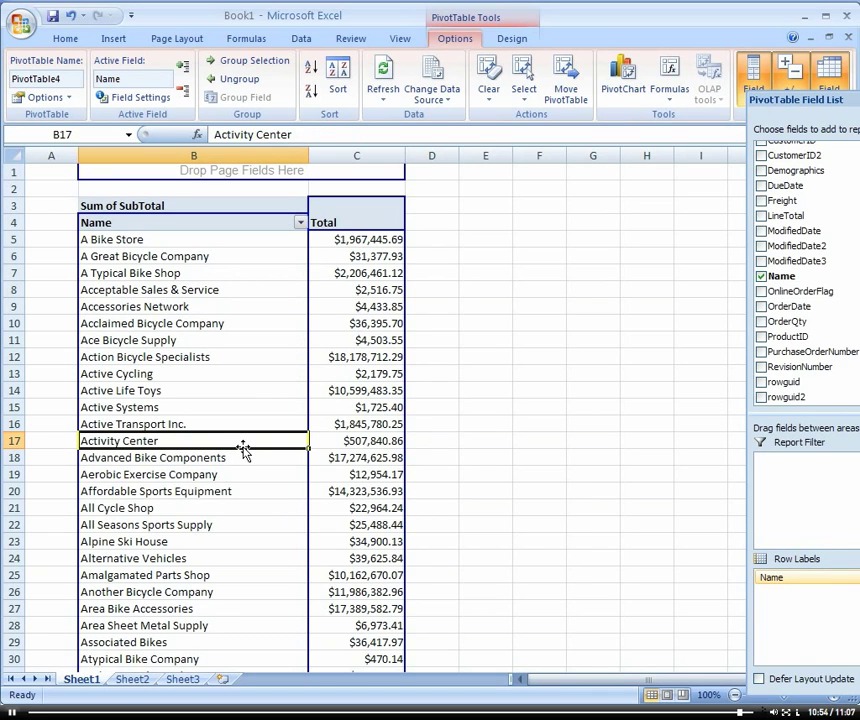